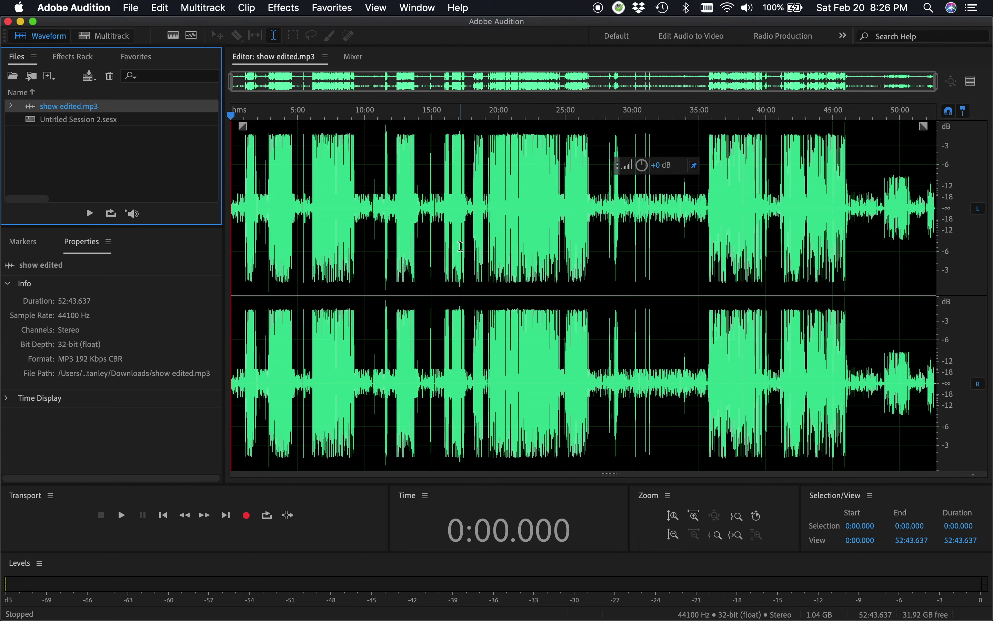
# Switch to the multitrack session and place show edited.mp3 at the start of Track 1
pyautogui.click(89, 36)
pyautogui.moveTo(48, 113); pyautogui.dragTo(388, 197)
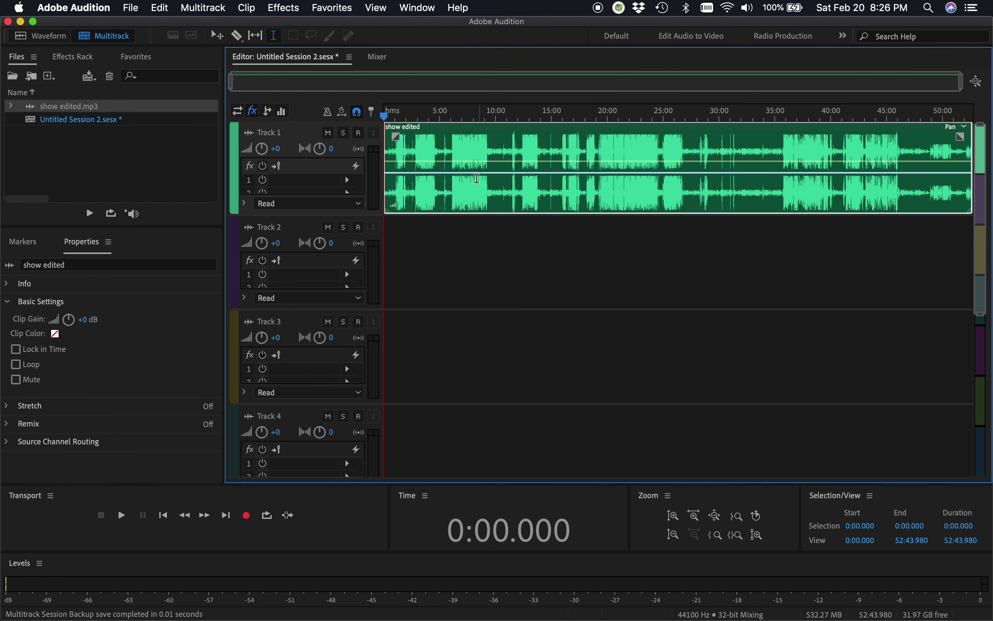
# Split the Track 1 clip at about 1:06, where the first loud section begins
pyautogui.click(398, 153)
pyautogui.scroll(1, 396, 153)
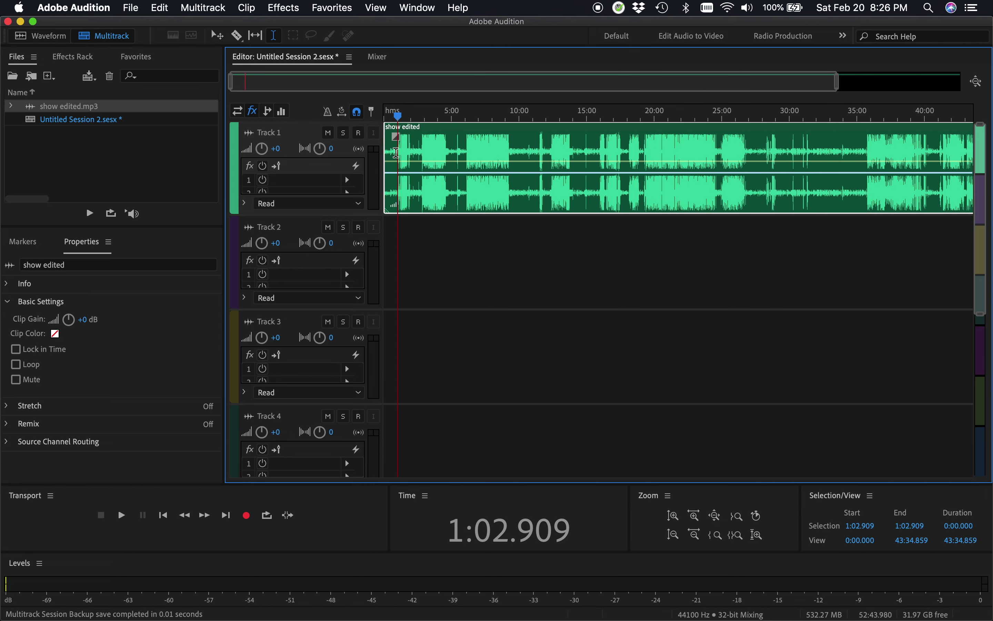
pyautogui.scroll(3, 397, 153)
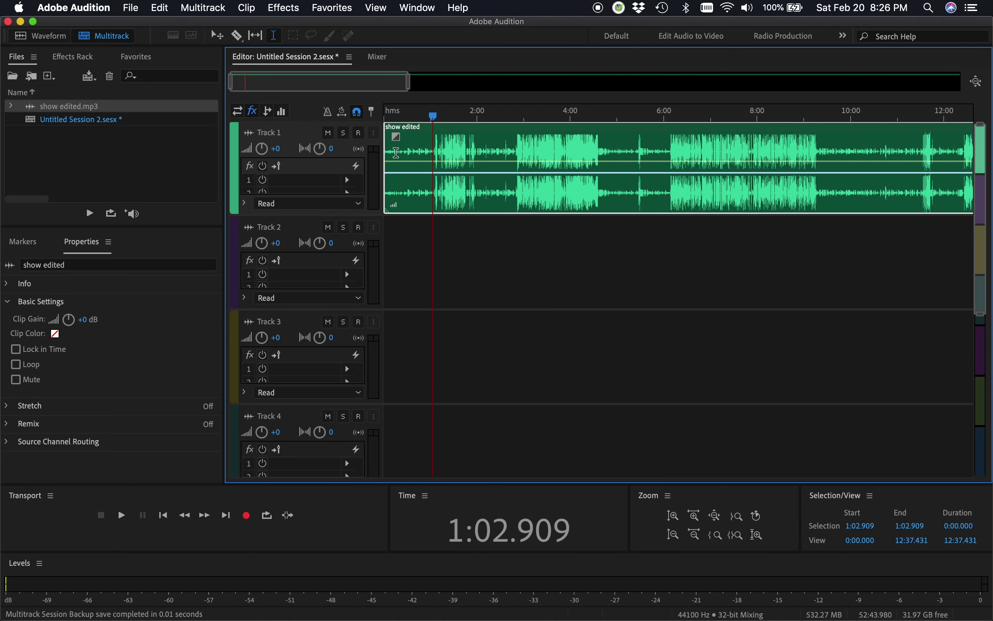
pyautogui.scroll(3, 396, 153)
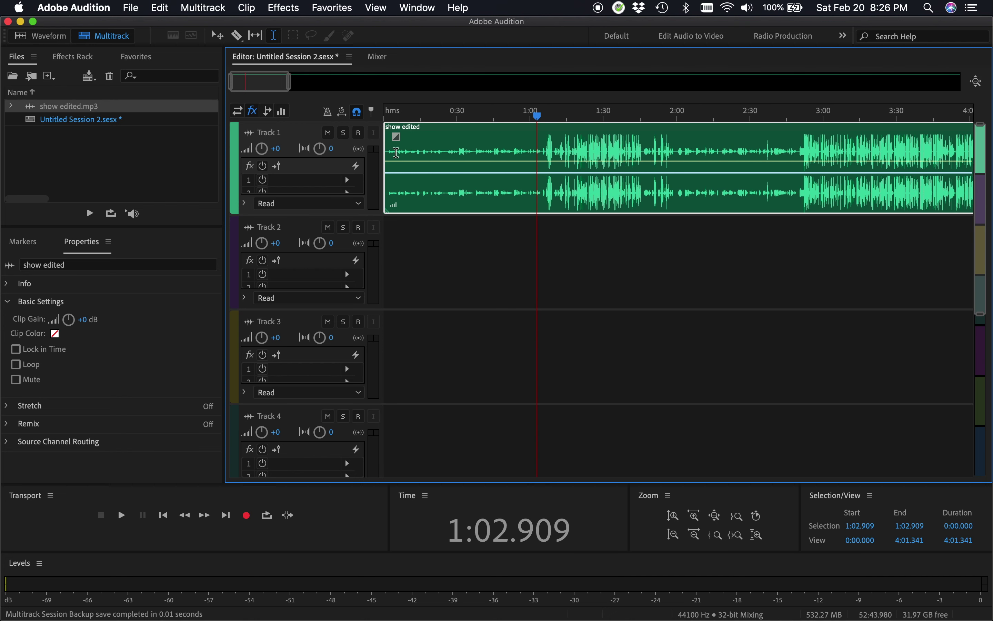
pyautogui.scroll(2, 397, 152)
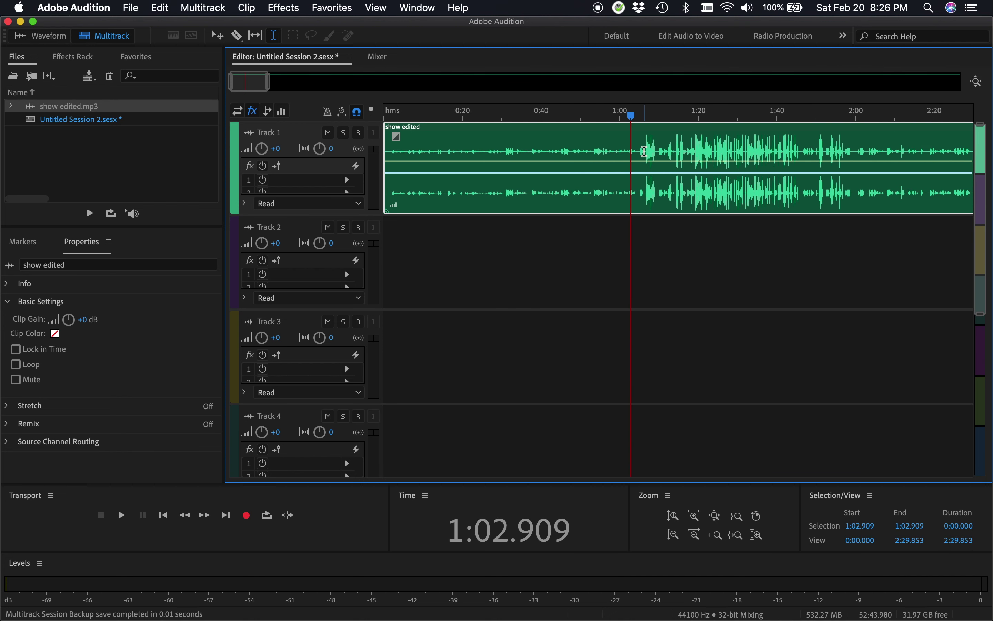
pyautogui.click(644, 151)
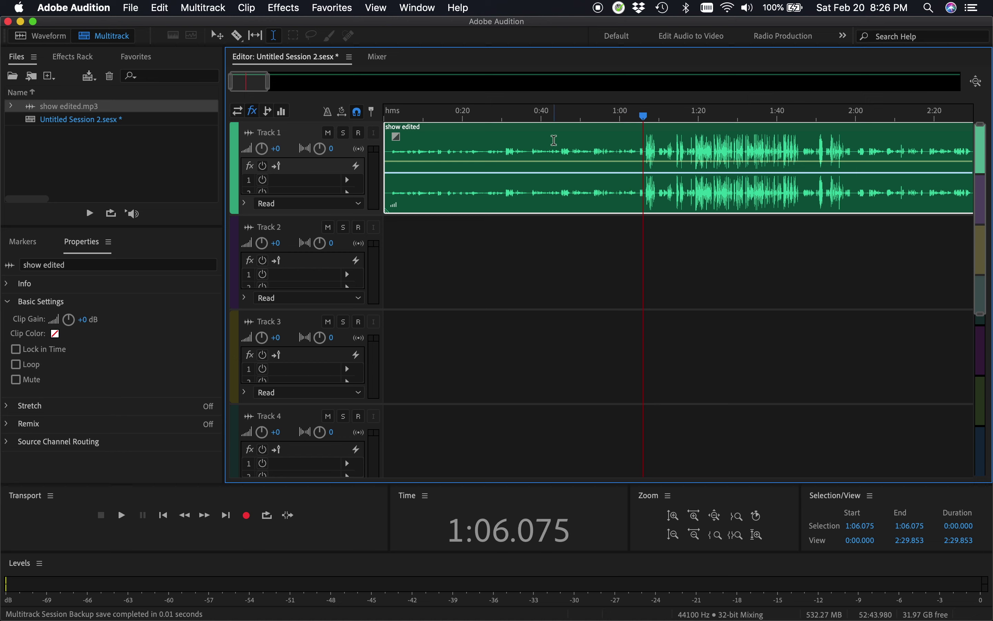
pyautogui.click(248, 8)
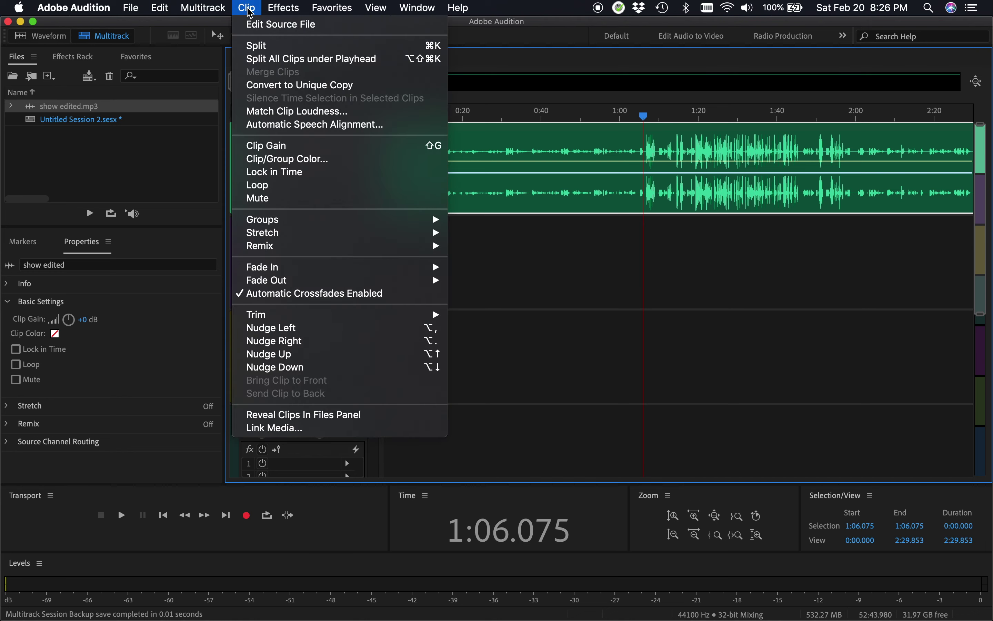
pyautogui.click(425, 48)
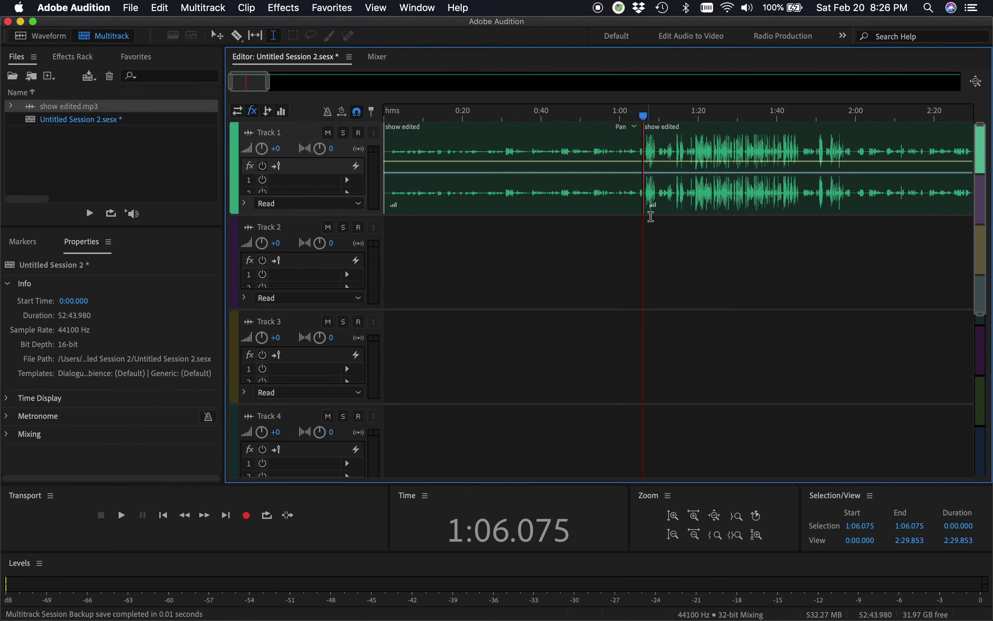
# Split the Track 1 audio at the following volume changes, at about 1:46, 1:50 and 1:57
pyautogui.hscroll(5, 717, 229)
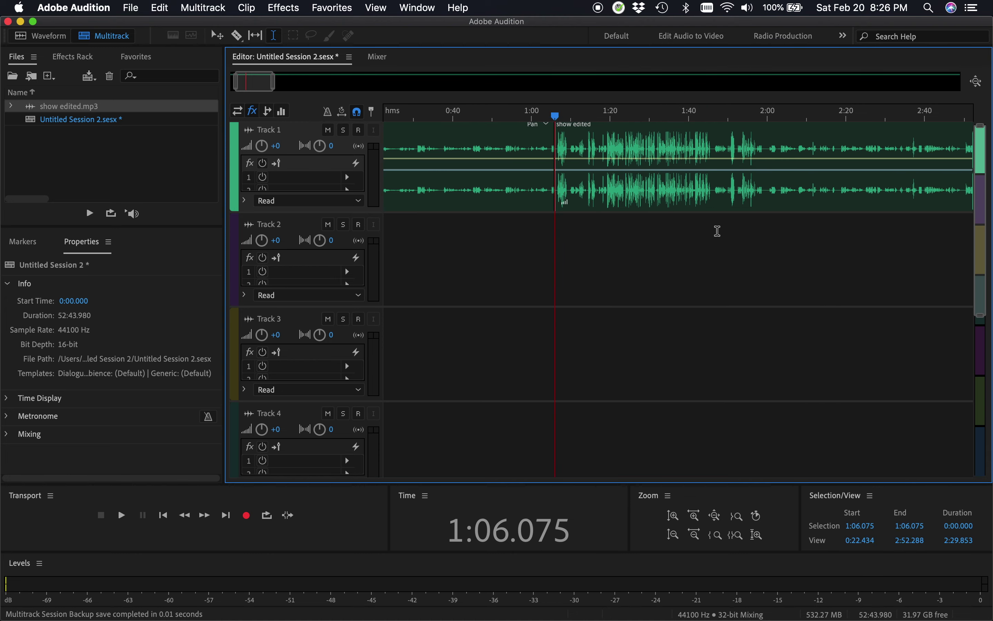
pyautogui.click(714, 193)
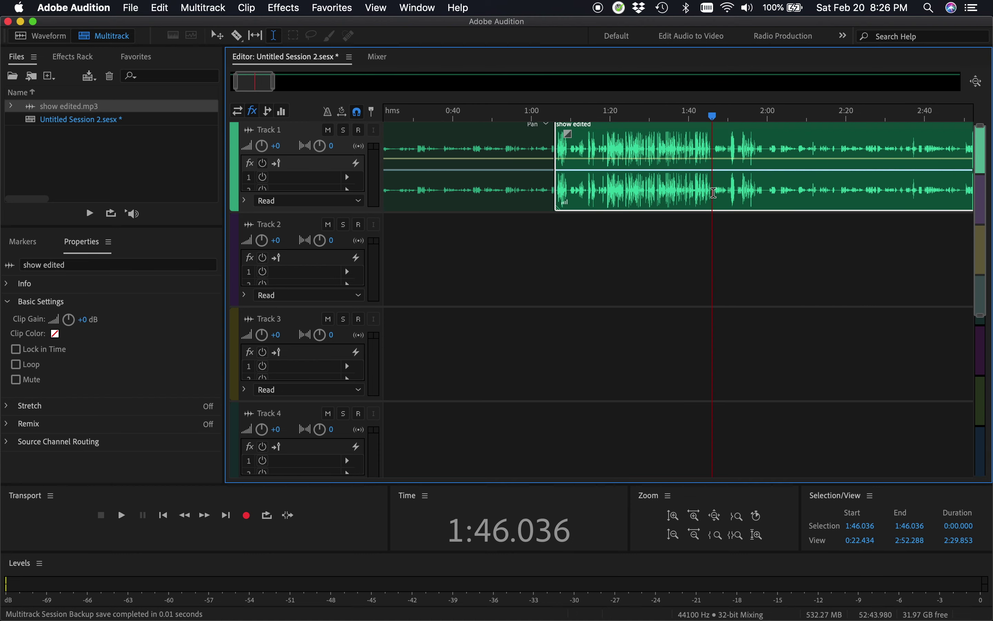
pyautogui.press('super+k')
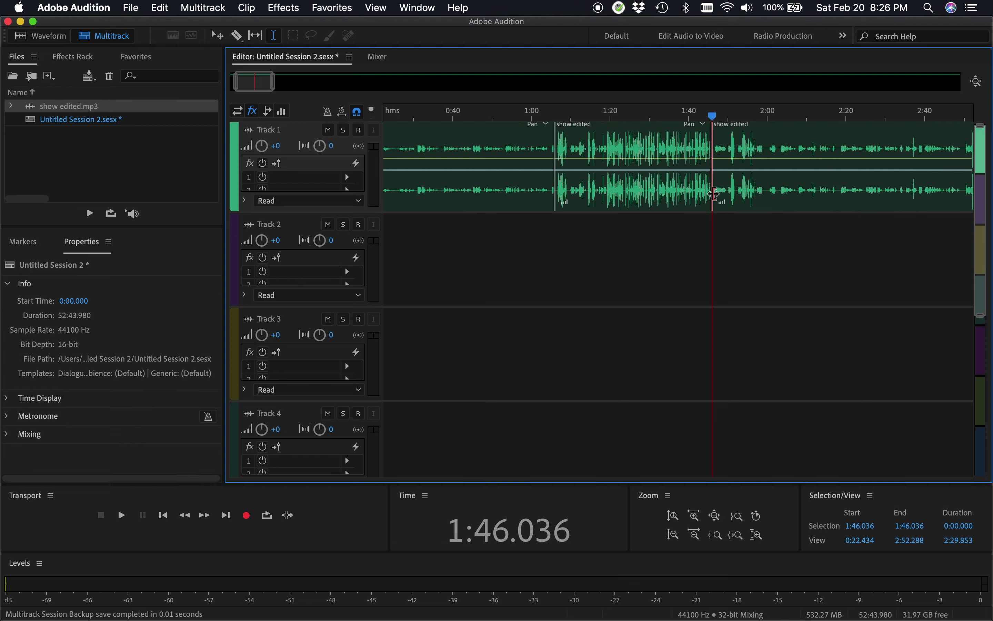
pyautogui.click(729, 147)
pyautogui.press('super+k')
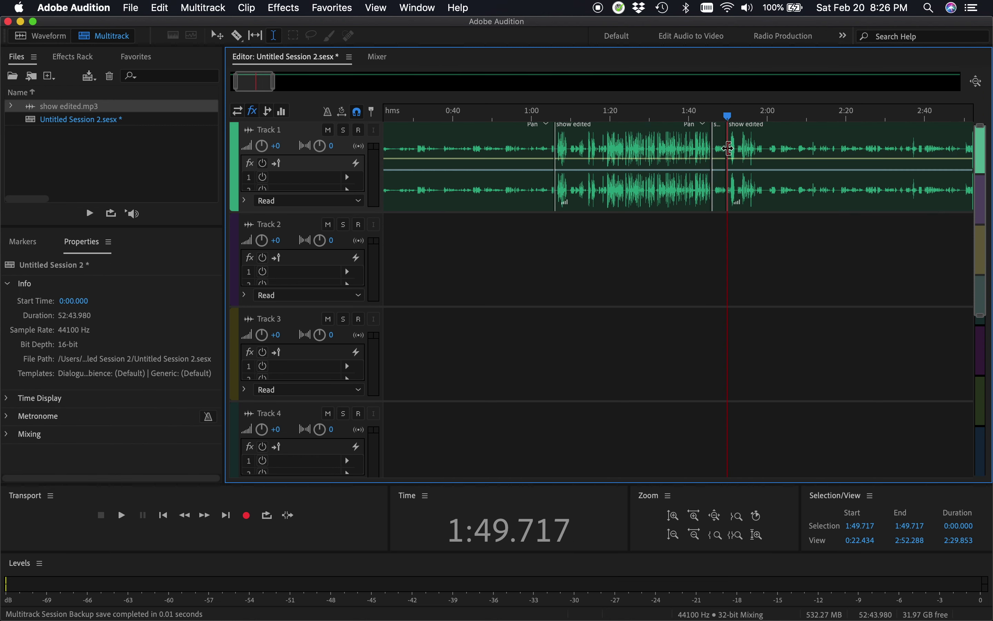
pyautogui.click(758, 150)
pyautogui.press('super+k')
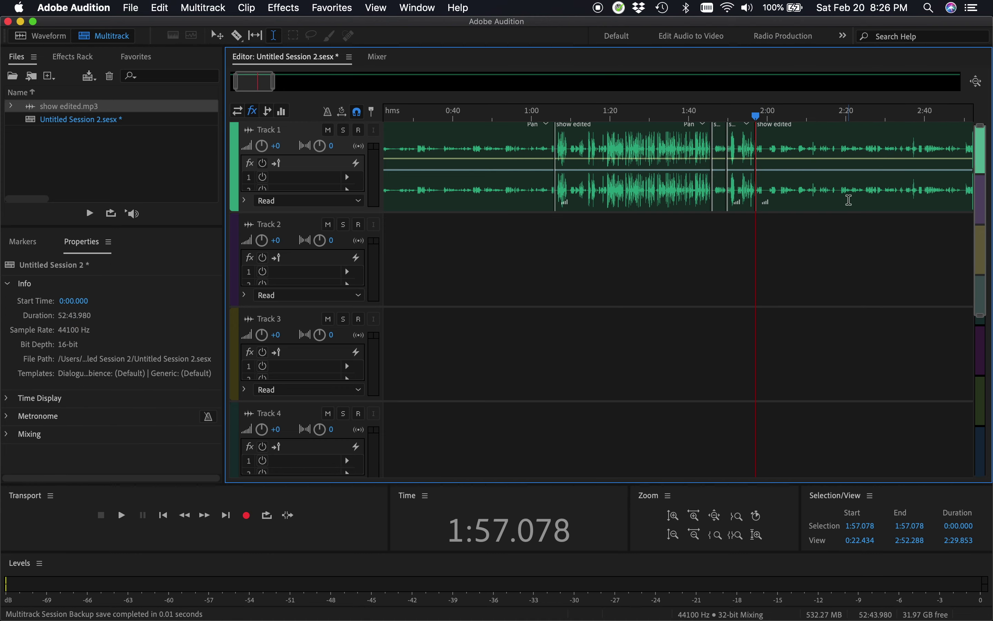
# Split the Track 1 audio at the start and end of the next loud section, about 2:50 and 4:36, and again at about 5:28
pyautogui.hscroll(-5, 844, 196)
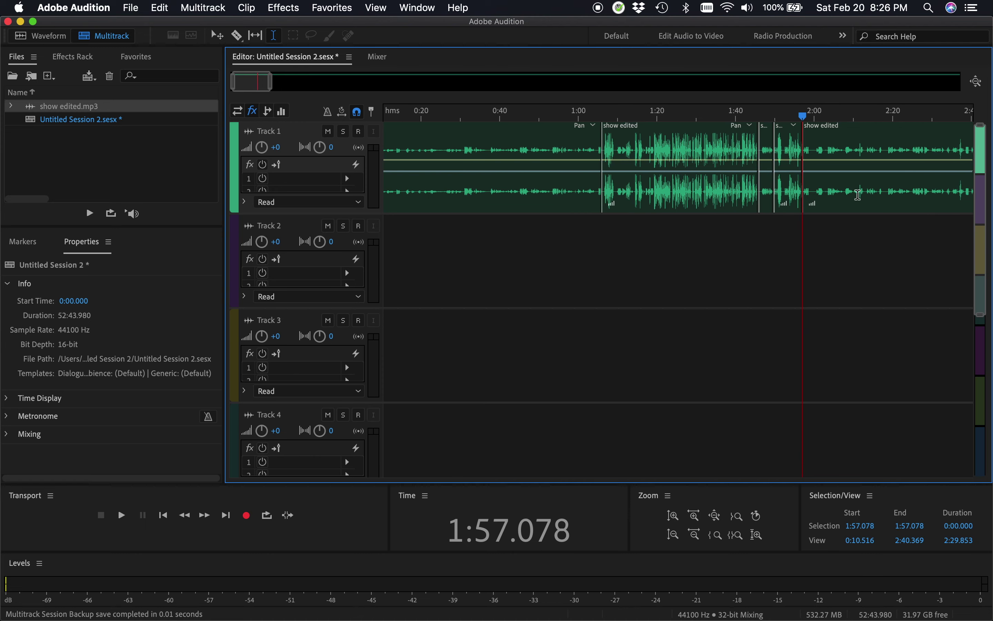
pyautogui.hscroll(10, 858, 194)
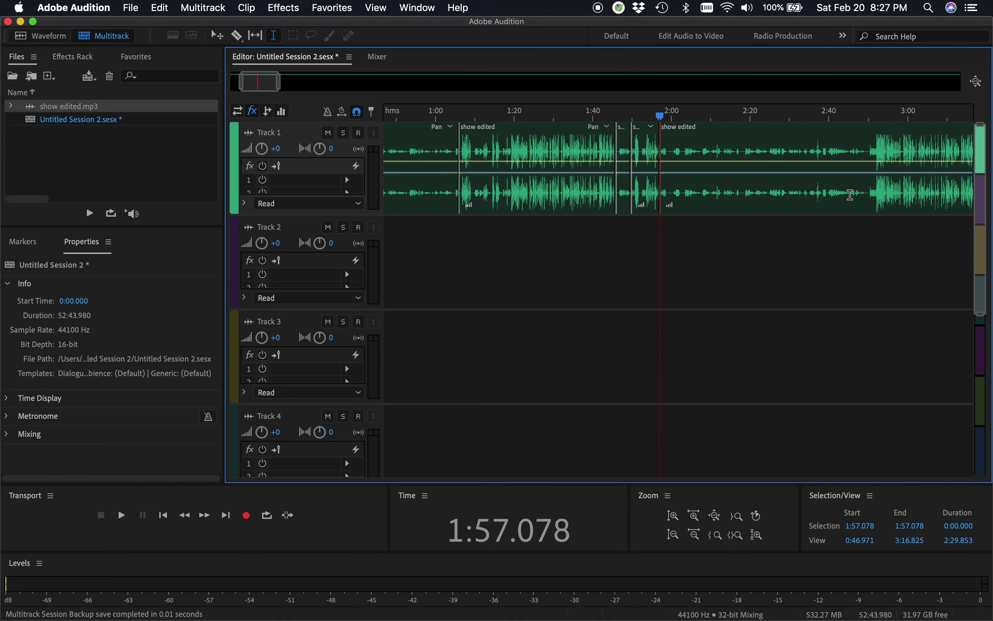
pyautogui.click(870, 153)
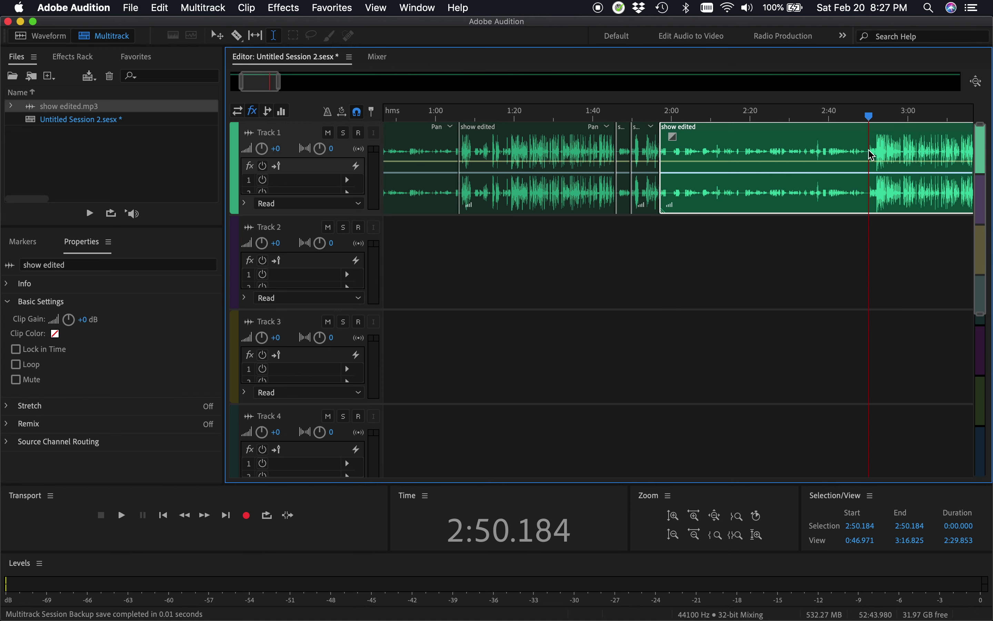
pyautogui.press('super+k')
pyautogui.hscroll(9, 887, 179)
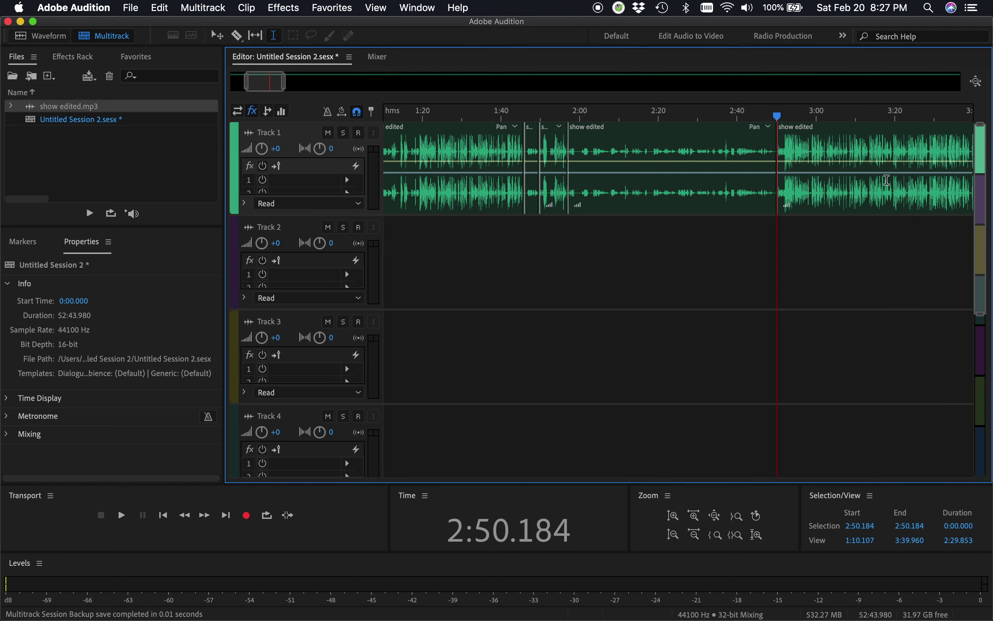
pyautogui.hscroll(20, 887, 179)
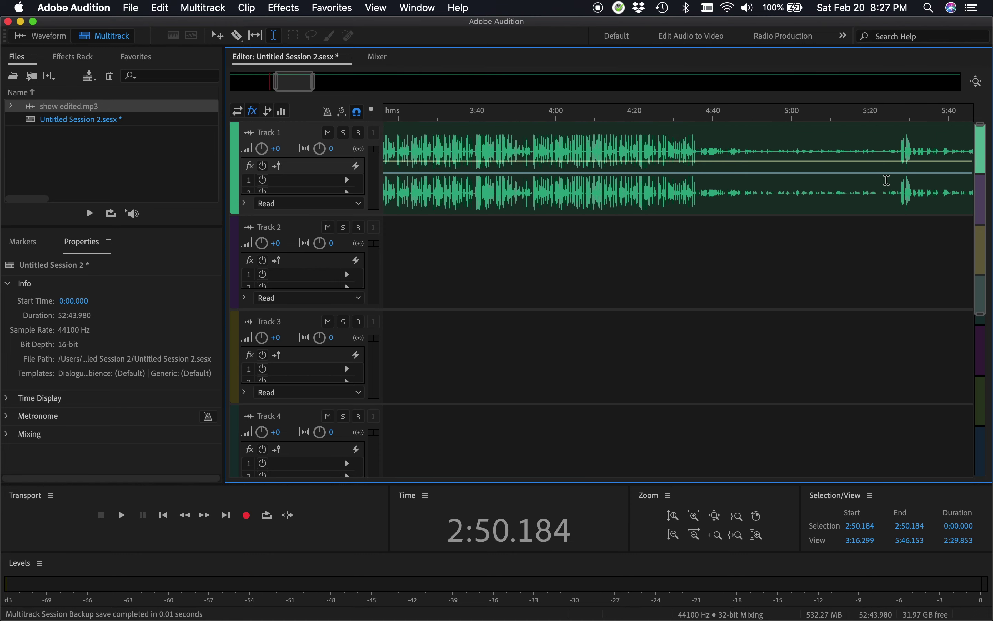
pyautogui.click(665, 151)
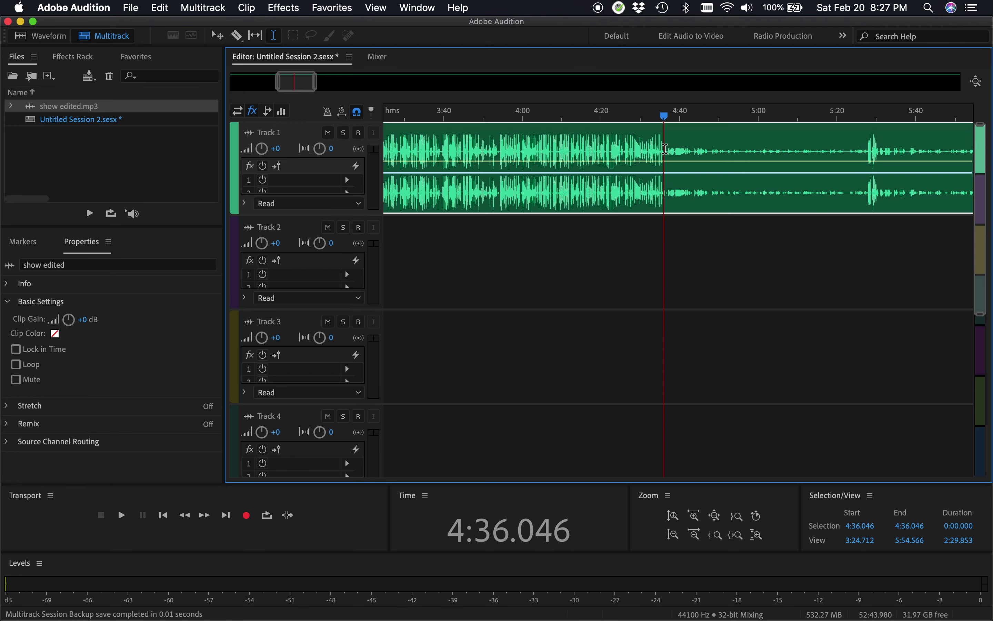
pyautogui.press('super+k')
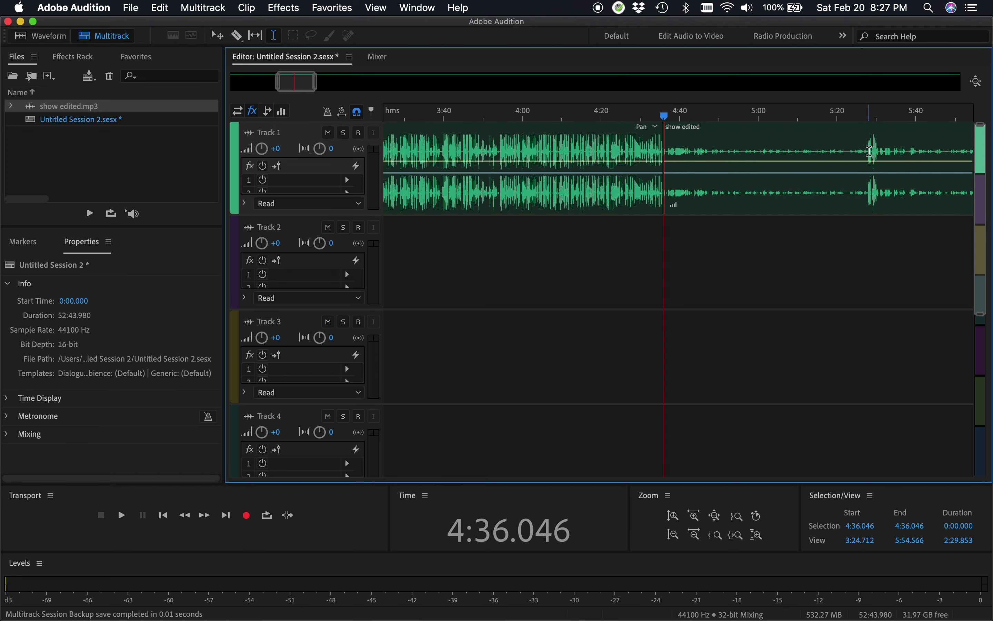
pyautogui.click(868, 151)
pyautogui.press('super+k')
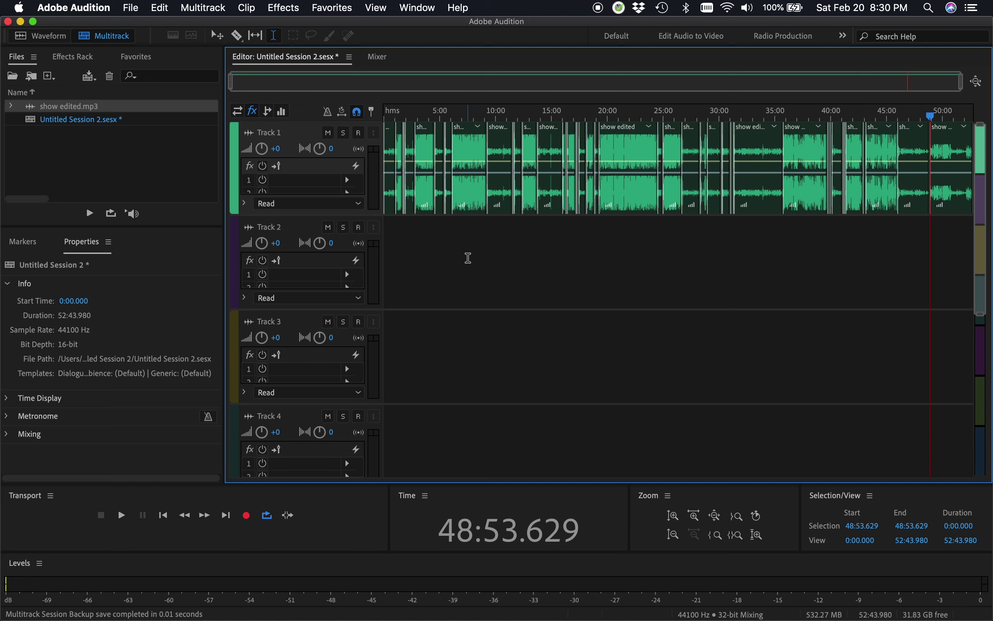
# Select the quiet clips along Track 1 together, from the first clip to the one just before 49:00, leaving the loud clips out
pyautogui.click(392, 192)
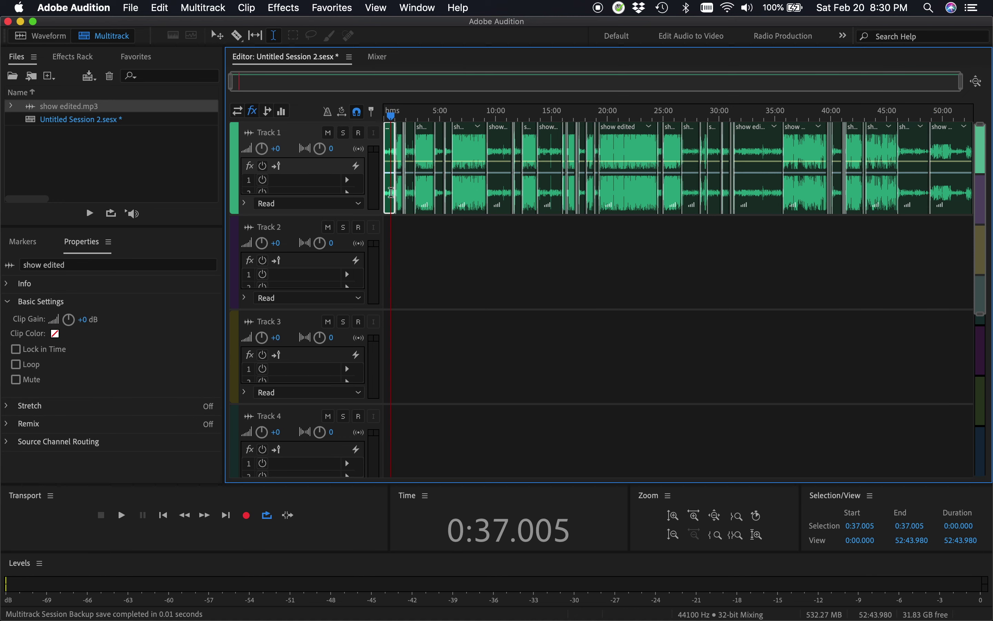
pyautogui.keyDown('super'); pyautogui.click(411, 200); pyautogui.keyUp('super')
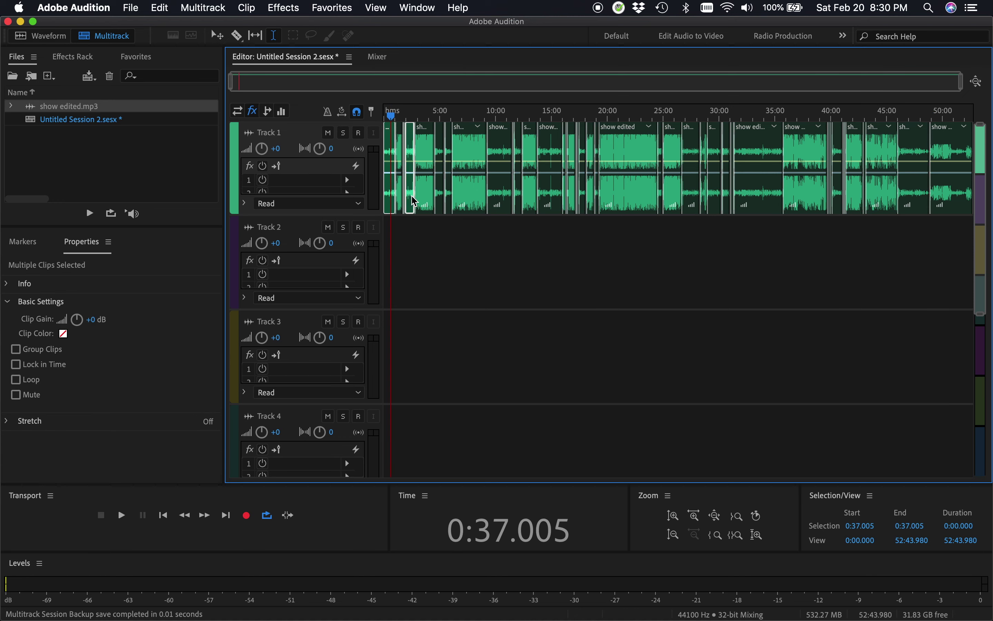
pyautogui.keyDown('super'); pyautogui.click(442, 200); pyautogui.keyUp('super')
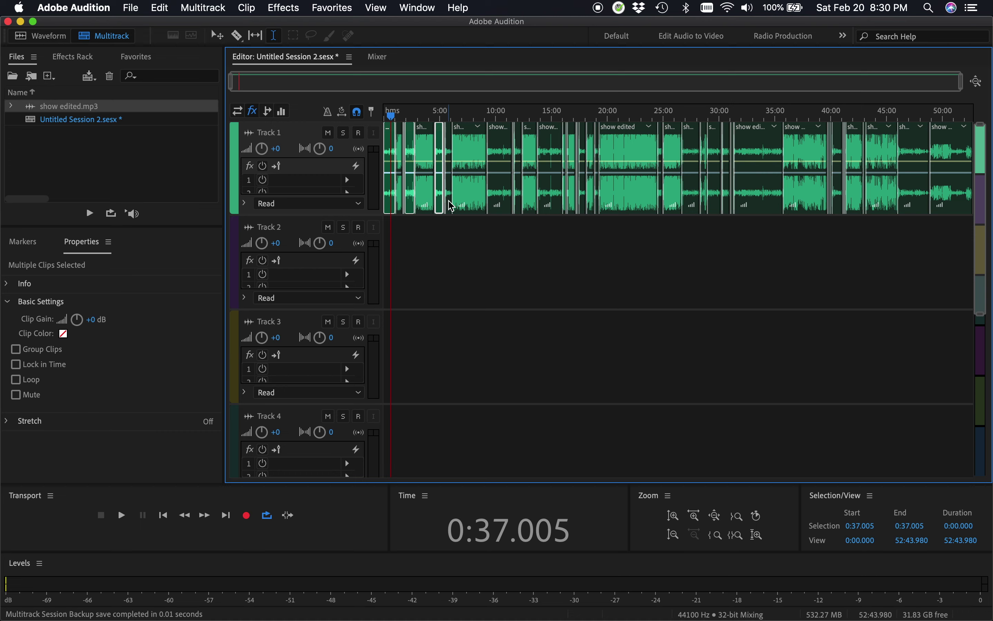
pyautogui.keyDown('super'); pyautogui.click(449, 203); pyautogui.keyUp('super')
pyautogui.keyDown('super'); pyautogui.click(501, 201); pyautogui.keyUp('super')
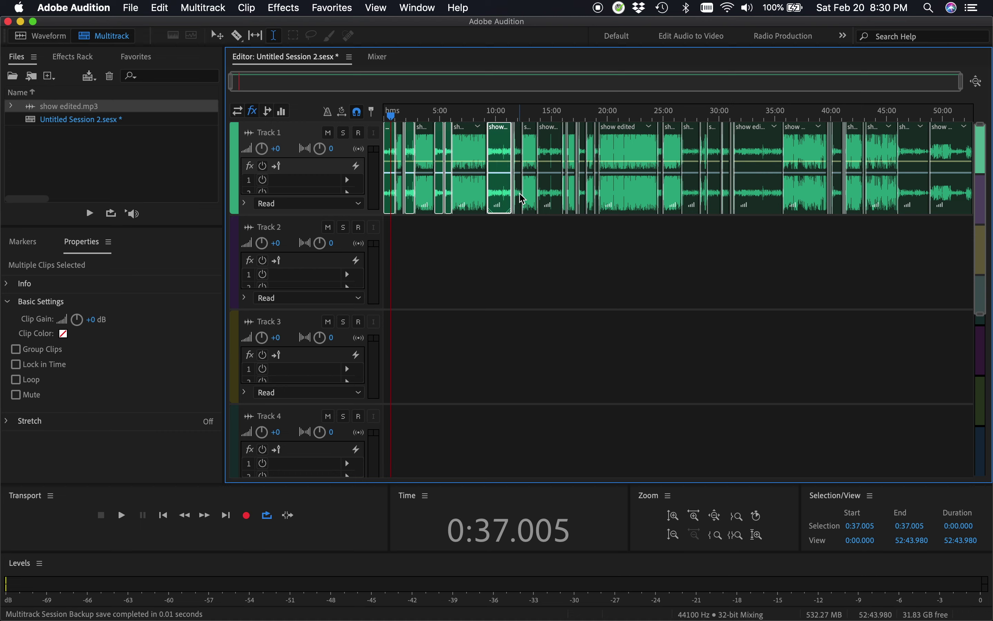
pyautogui.keyDown('super'); pyautogui.click(516, 197); pyautogui.keyUp('super')
pyautogui.keyDown('super'); pyautogui.click(551, 198); pyautogui.keyUp('super')
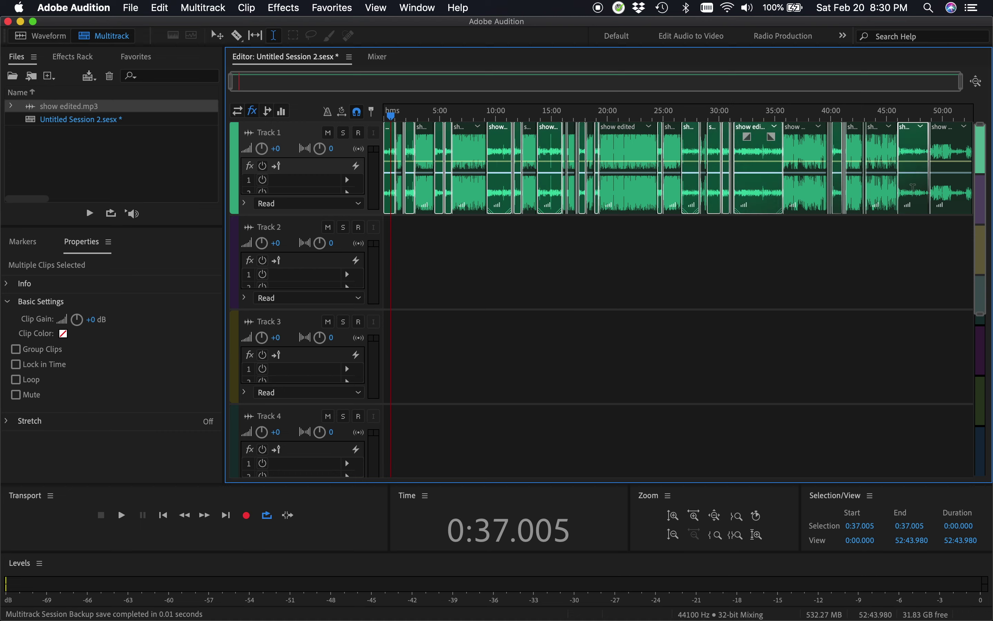
pyautogui.keyDown('super'); pyautogui.click(838, 192); pyautogui.keyUp('super')
pyautogui.keyDown('super'); pyautogui.click(913, 189); pyautogui.keyUp('super')
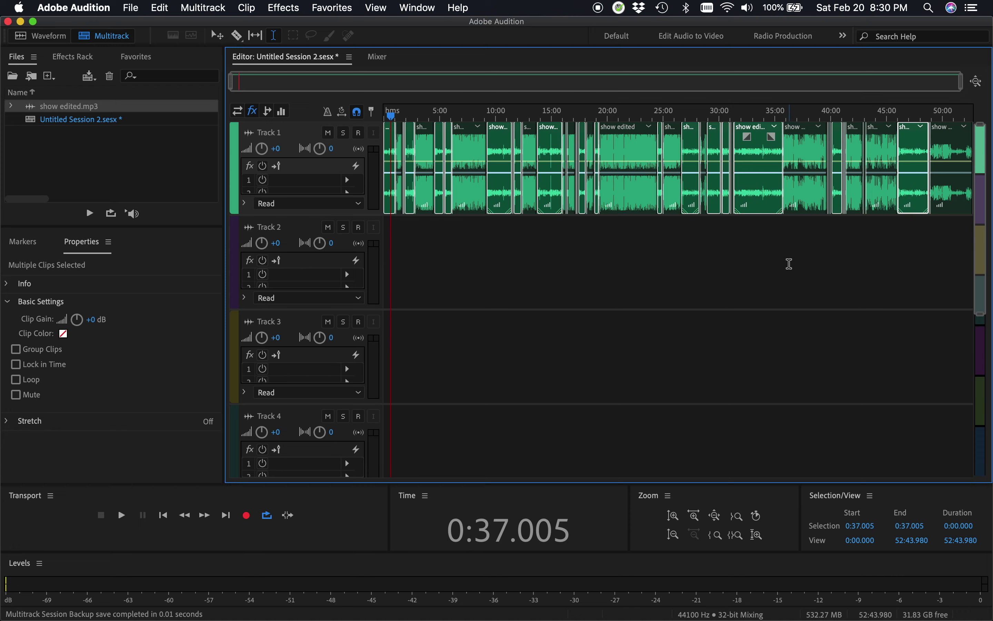
# Add the short quiet clip between about 1:46 and 1:50 to the selection and look along Track 1 for other missed quiet clips
pyautogui.press('=')
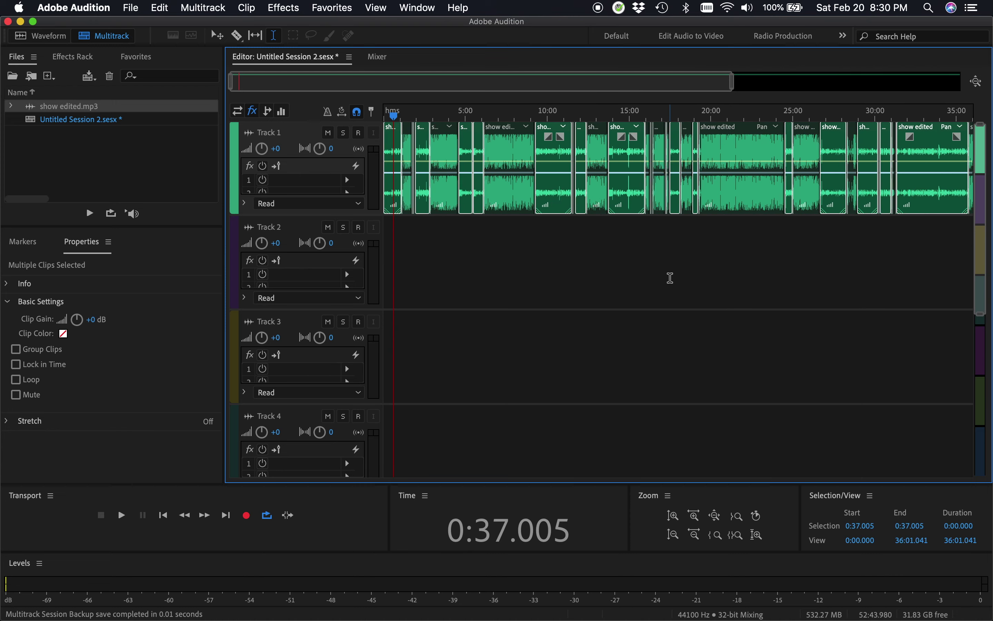
pyautogui.press('=')
pyautogui.press('=')
pyautogui.press('=')
pyautogui.press('=')
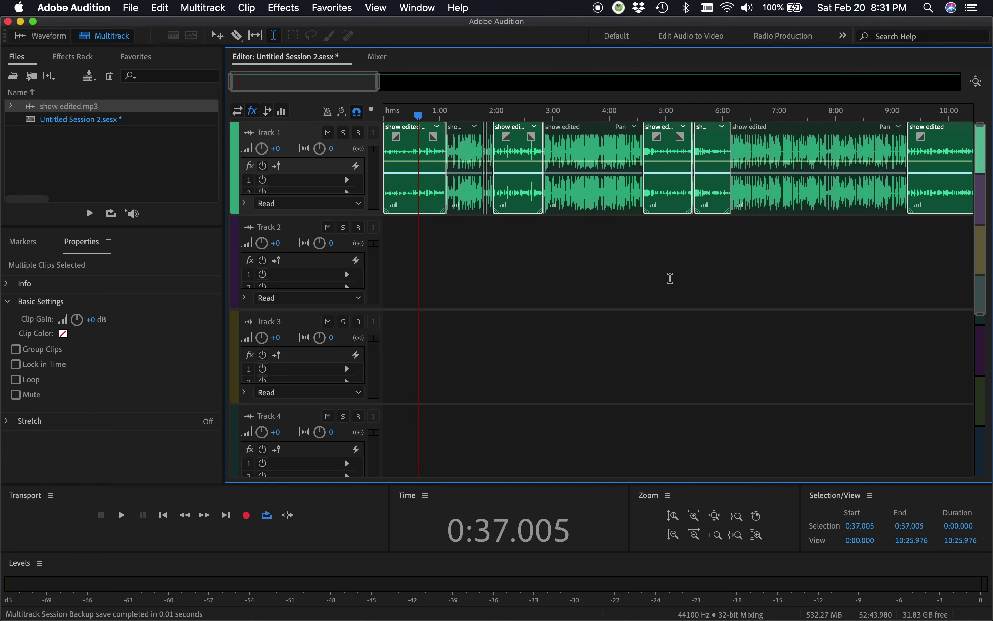
pyautogui.press('=')
pyautogui.press('=')
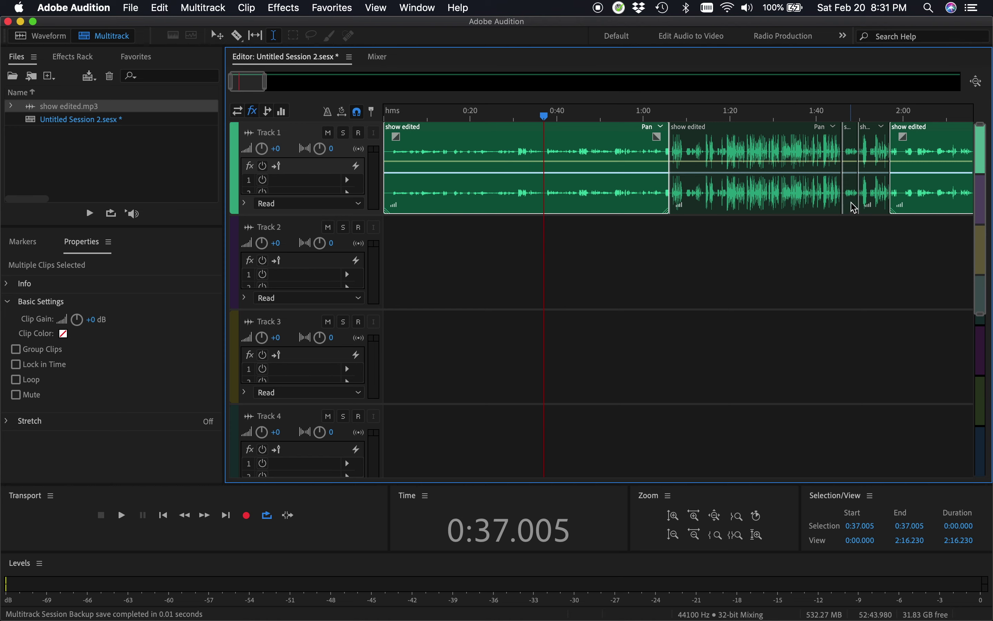
pyautogui.keyDown('super'); pyautogui.click(853, 191); pyautogui.keyUp('super')
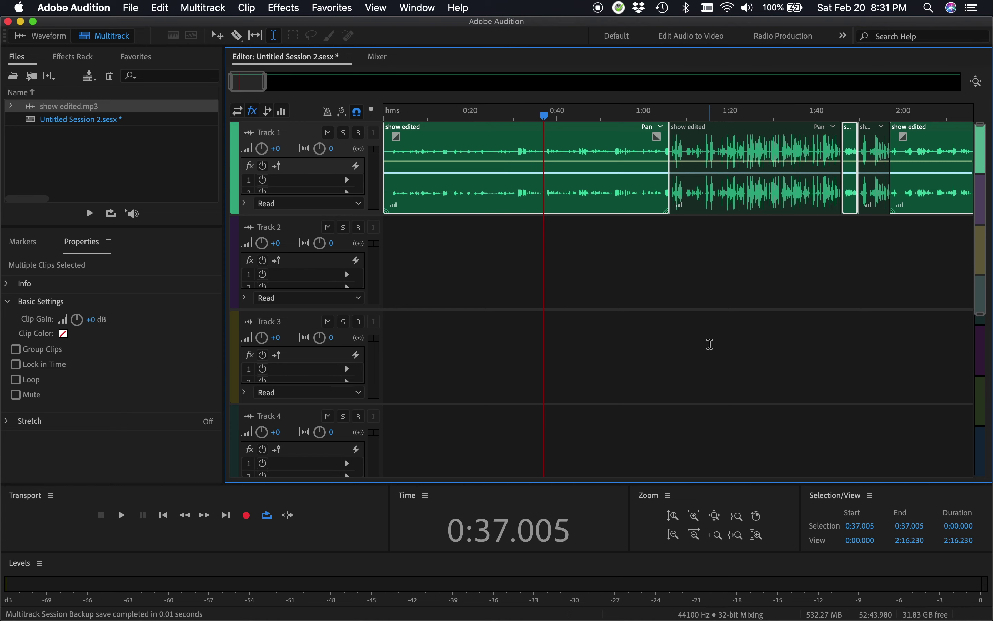
pyautogui.hscroll(5, 840, 266)
pyautogui.hscroll(15, 840, 266)
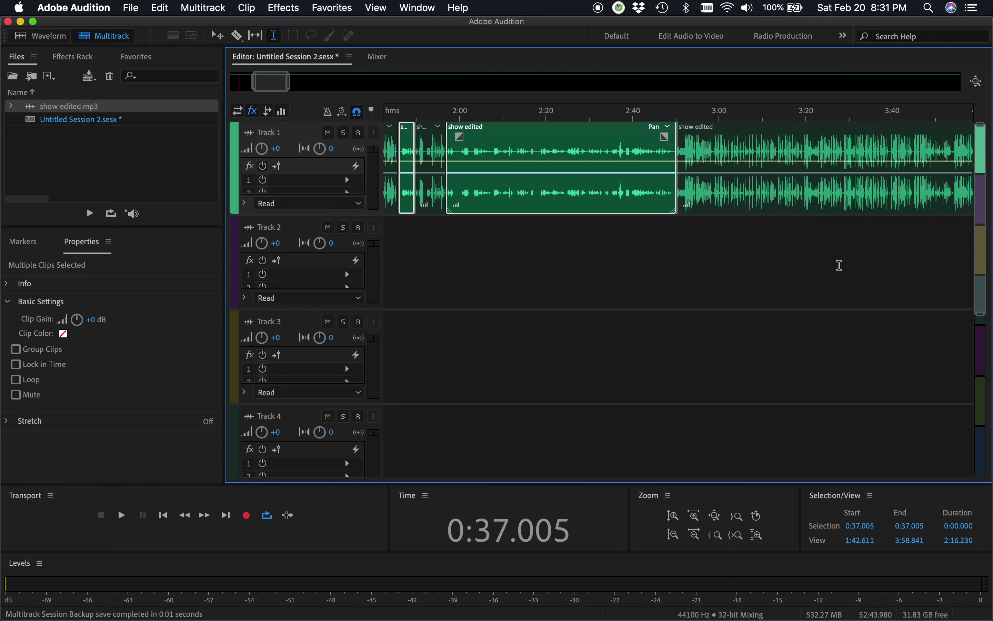
pyautogui.hscroll(20, 840, 265)
pyautogui.hscroll(12, 840, 266)
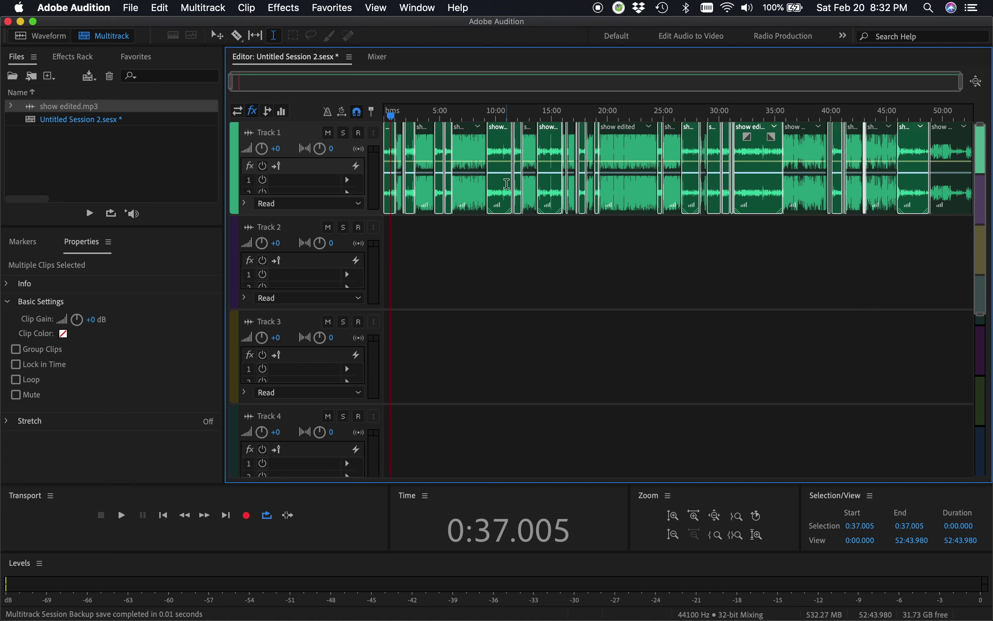
# Activate the Move tool and check which snapping options are enabled
pyautogui.click(216, 37)
pyautogui.click(165, 9)
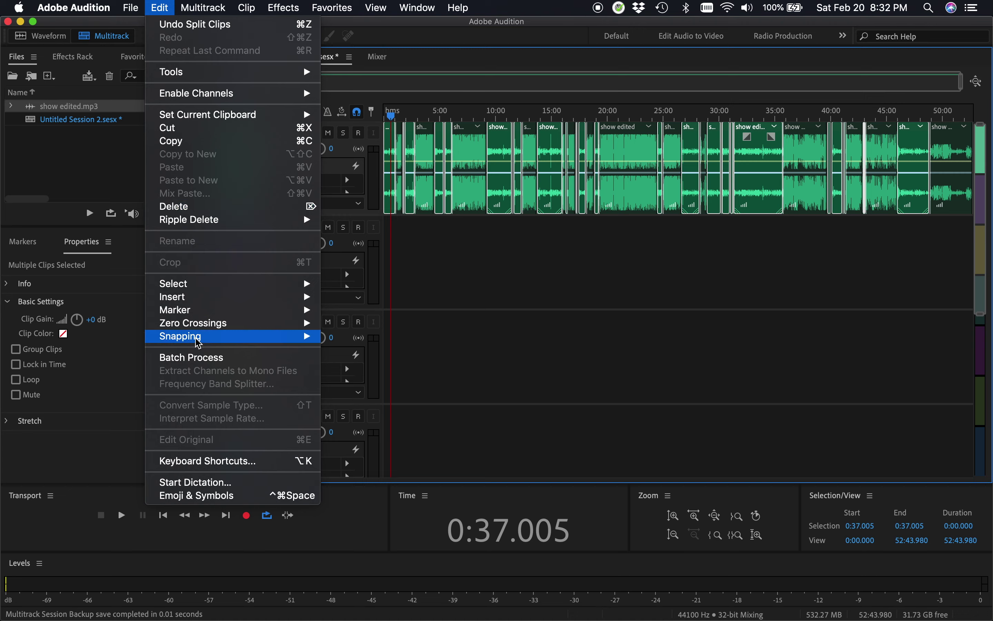
pyautogui.moveTo(196, 338)
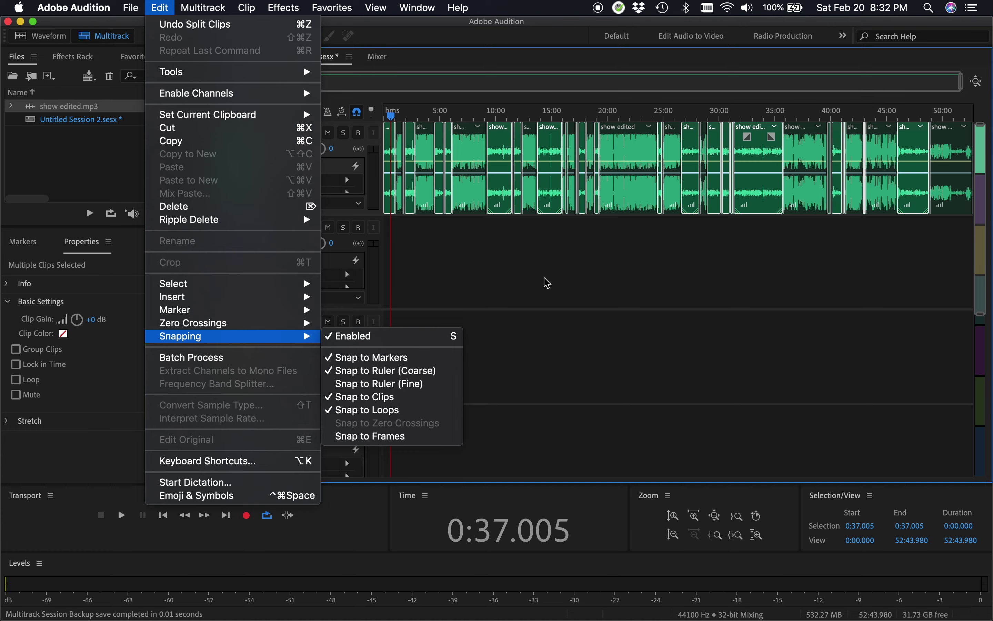
# Move all the selected quiet clips from Track 1 straight down onto Track 2, keeping their time positions
pyautogui.click(498, 254)
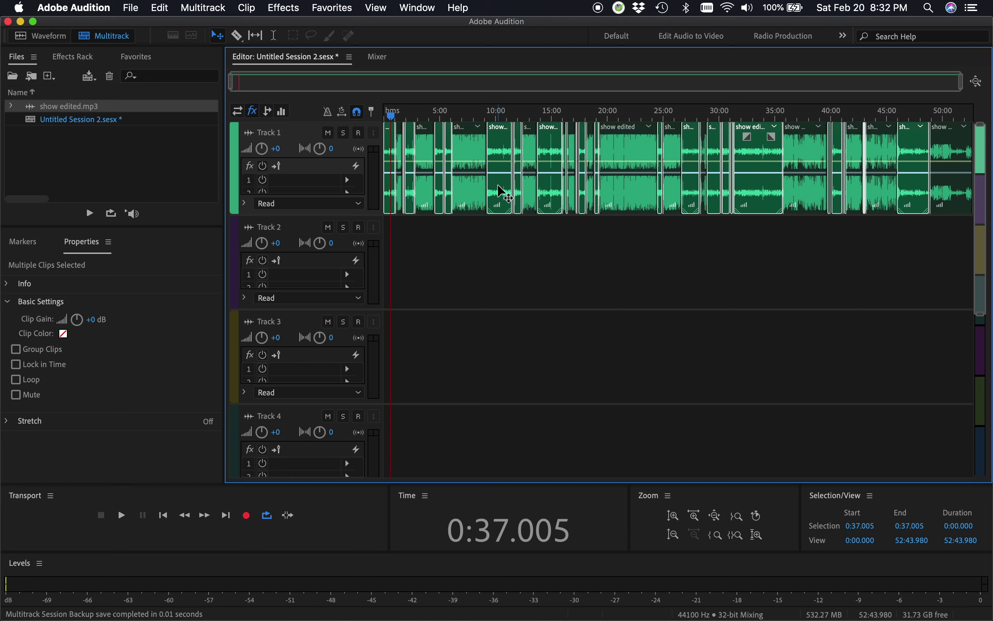
pyautogui.click(497, 203)
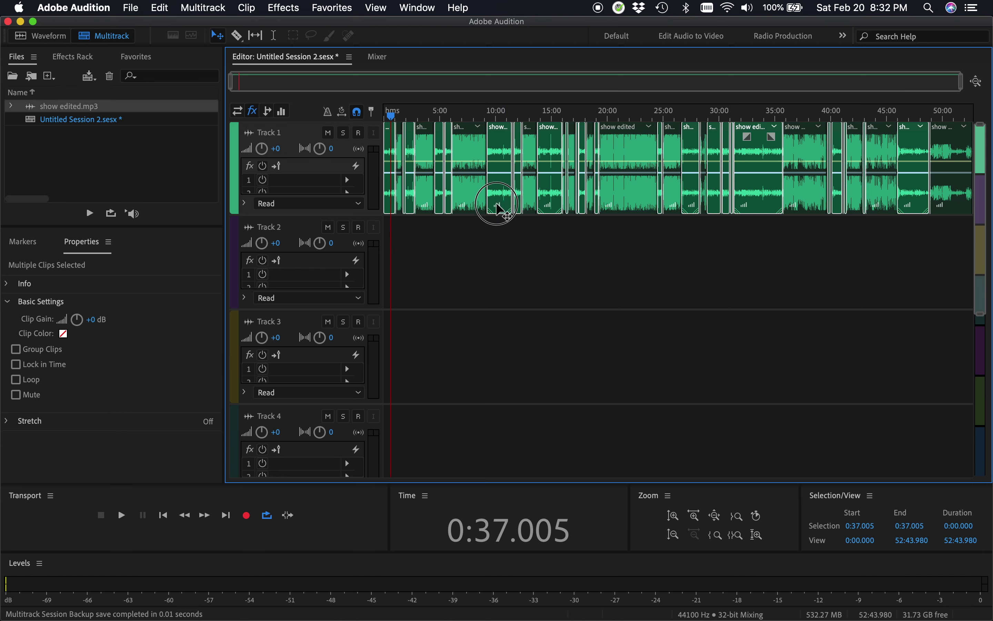
pyautogui.moveTo(497, 204); pyautogui.dragTo(499, 236)
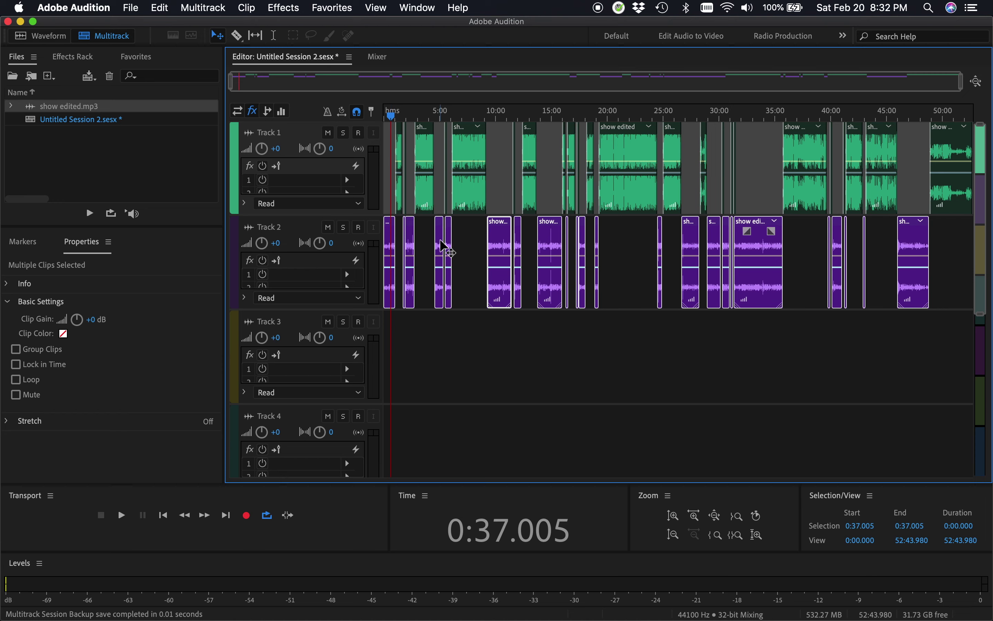
# Set the Track 1 volume to -10 dB and the Track 2 volume to +6 dB
pyautogui.click(276, 148)
pyautogui.write('-1')
pyautogui.click(279, 243)
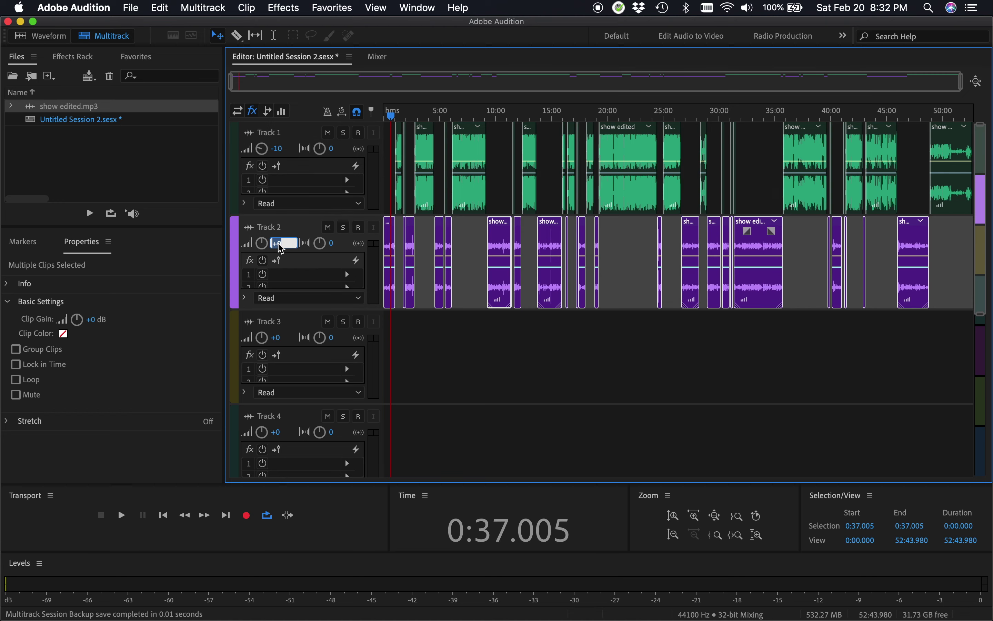
pyautogui.write('6')
pyautogui.press('Return')
# Activate the Time Selection tool, deselect the clips and turn snapping off
pyautogui.click(274, 35)
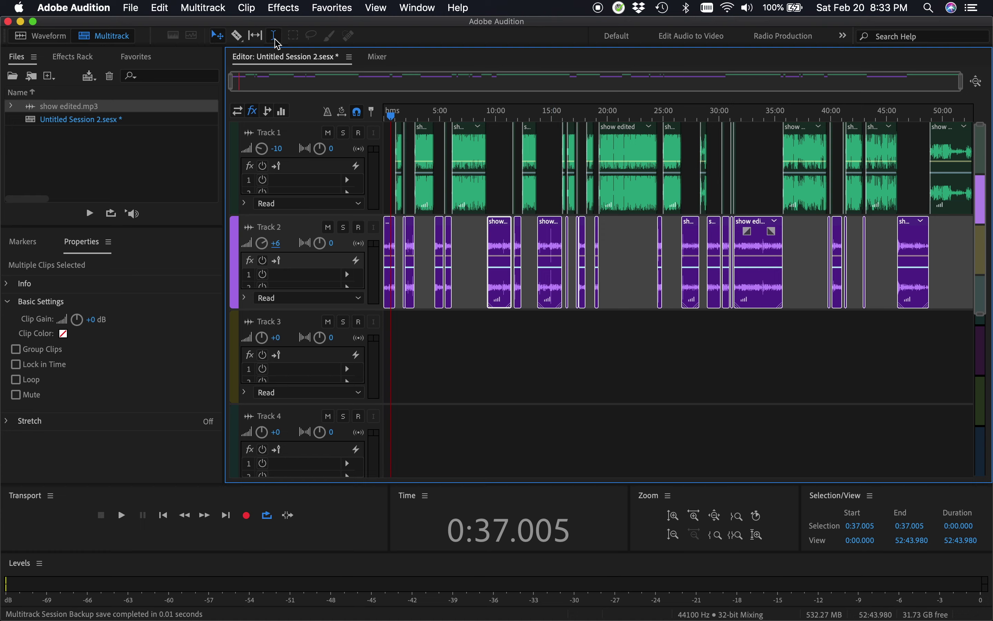
pyautogui.click(415, 192)
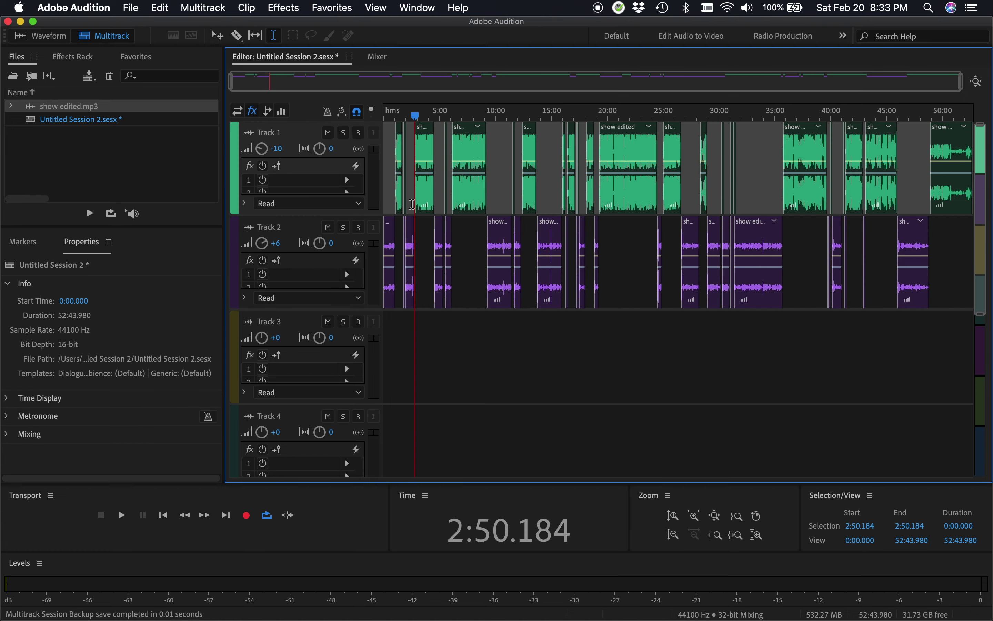
pyautogui.click(410, 203)
pyautogui.press('s')
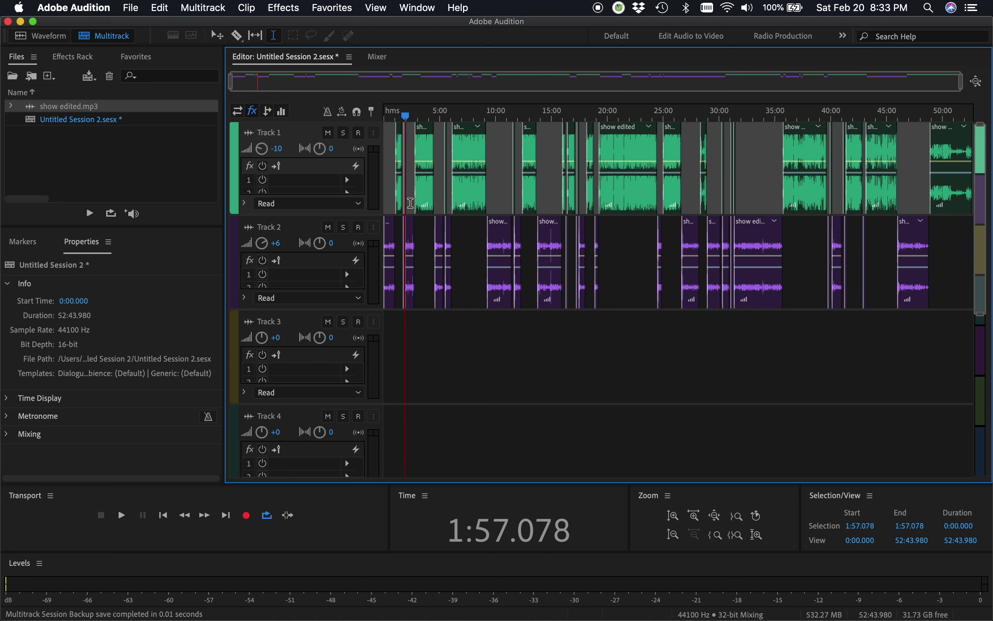
# Play a quiet Track 2 section from about 0:26 and a loud Track 1 section from about 12:42 to compare their levels
pyautogui.click(391, 204)
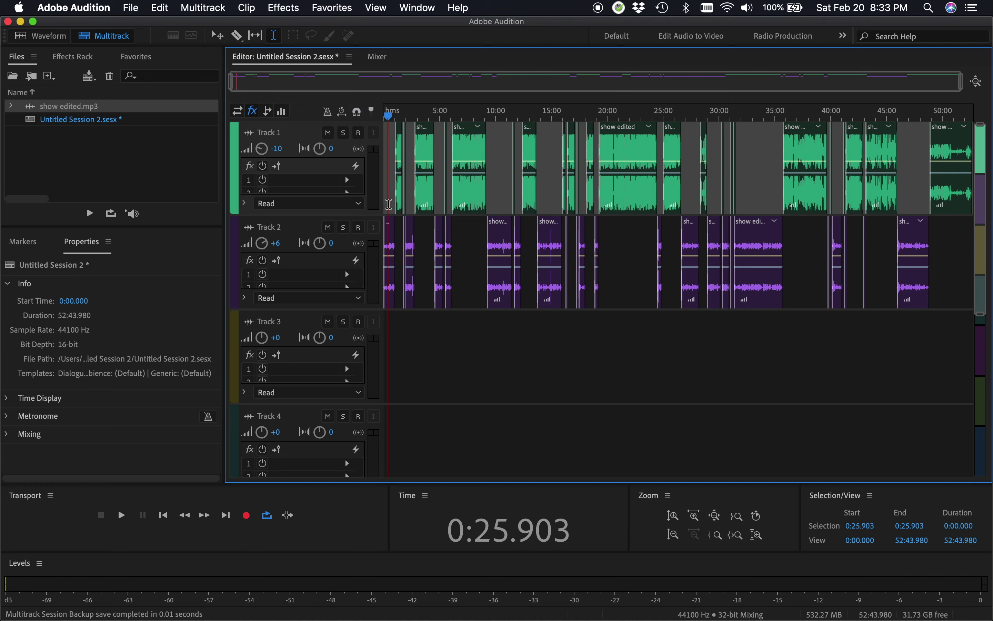
pyautogui.press('space')
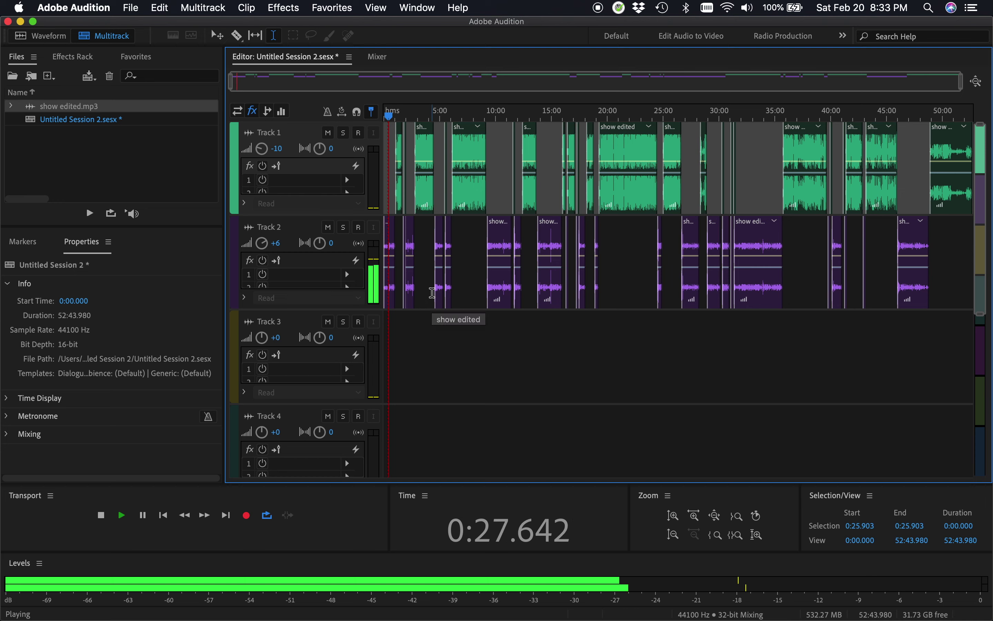
pyautogui.click(499, 198)
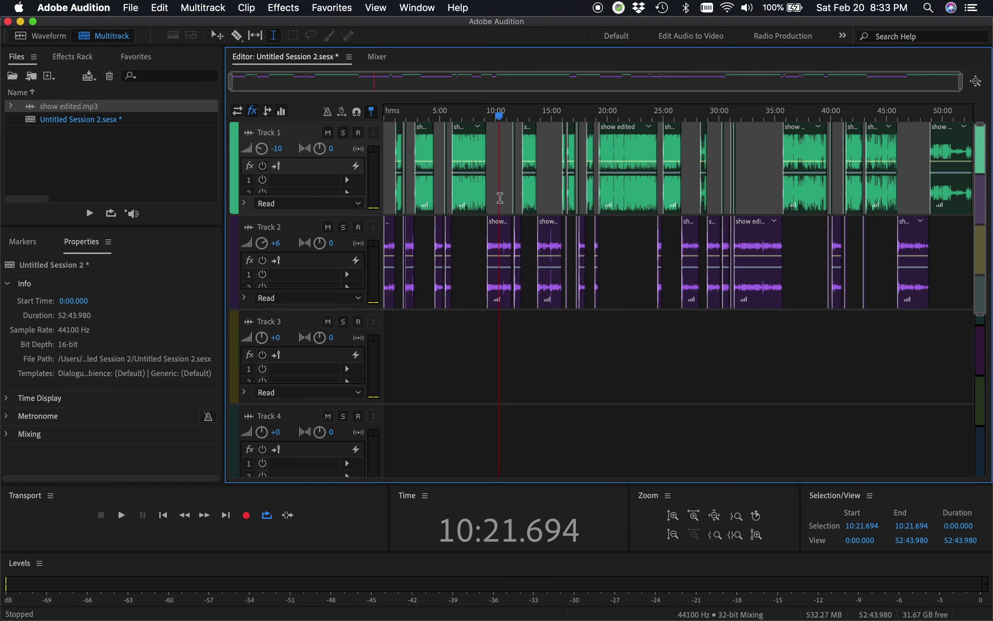
pyautogui.click(527, 226)
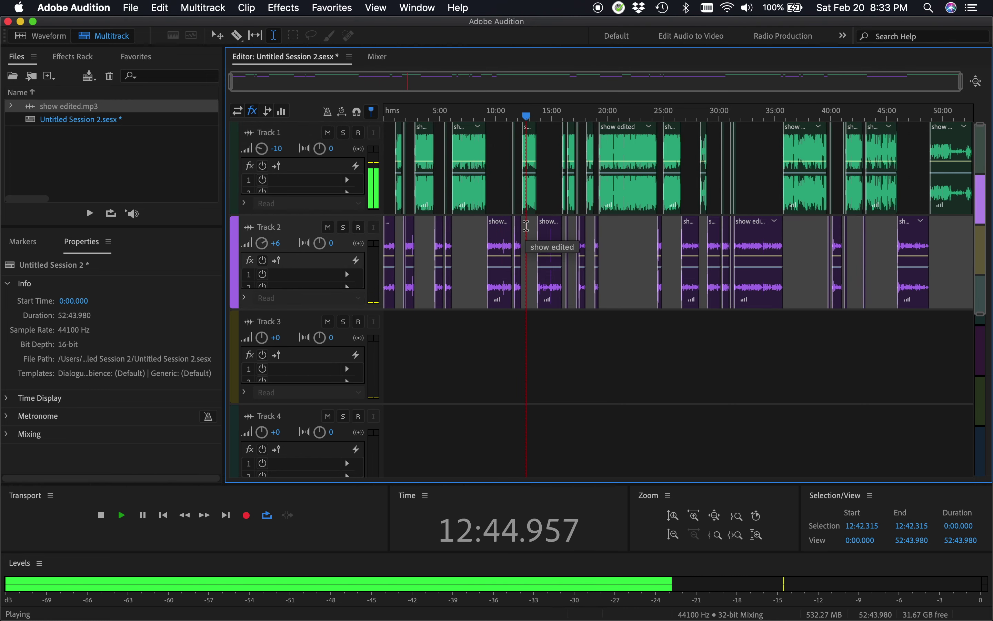
pyautogui.press('space')
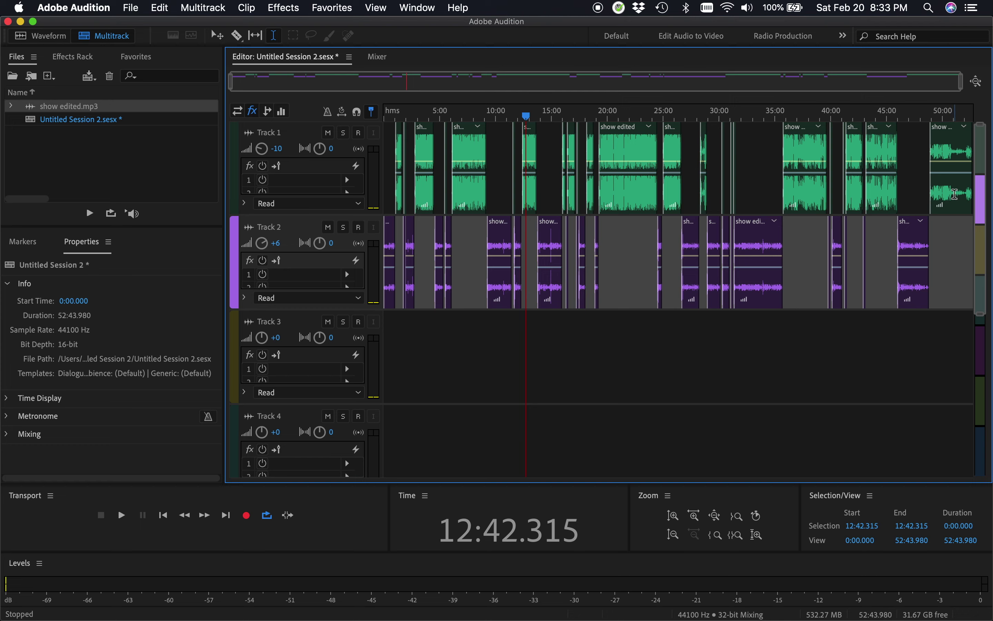
# Split the last Track 1 clip at about 50:53 and 52:11, and move the isolated piece to the same time on Track 3 with snapping on
pyautogui.moveTo(954, 194); pyautogui.dragTo(969, 200)
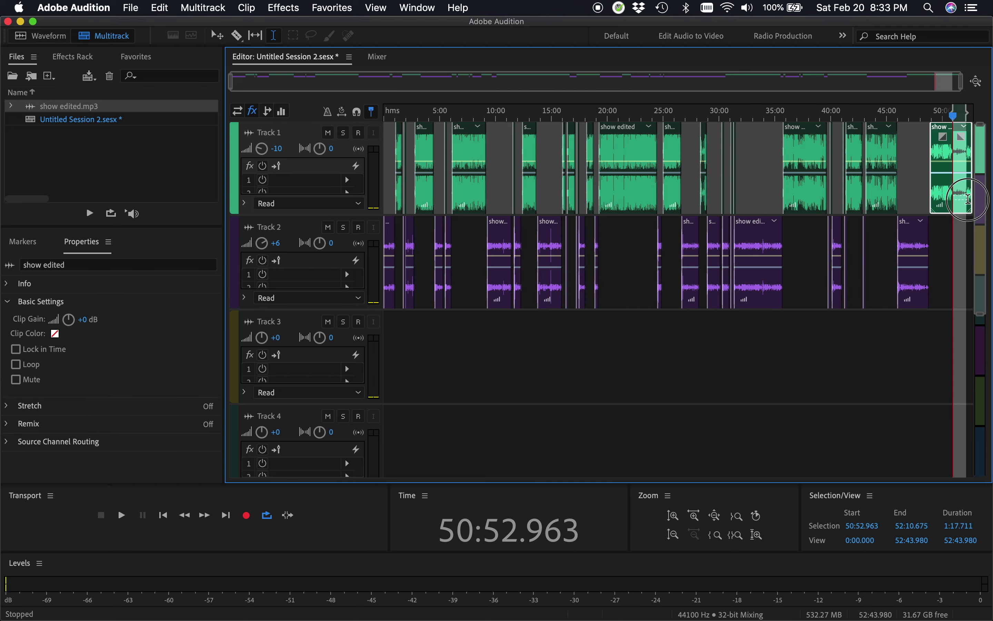
pyautogui.press('super+k')
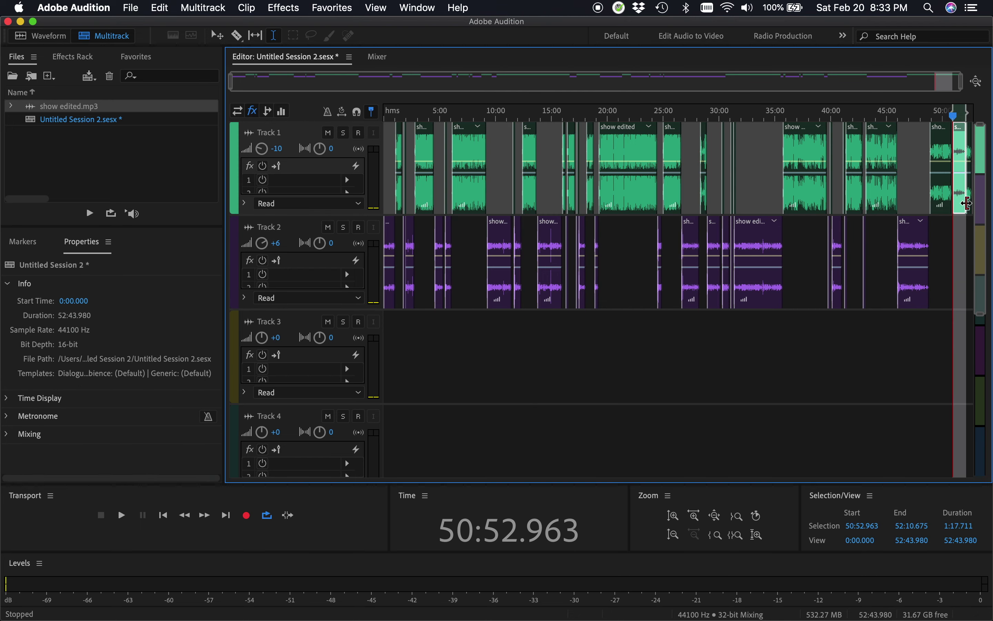
pyautogui.moveTo(959, 204); pyautogui.dragTo(958, 324)
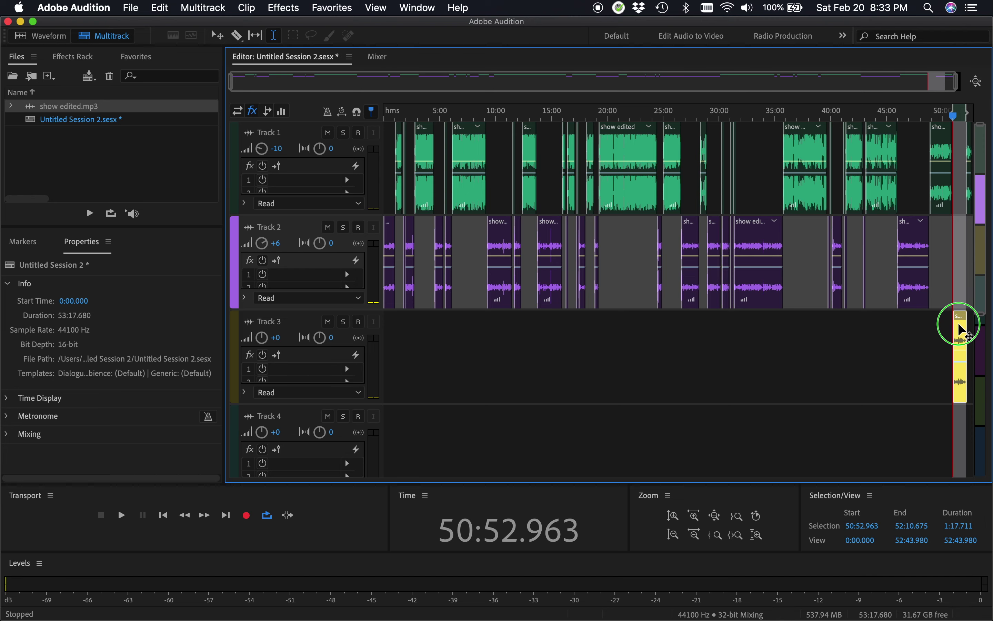
pyautogui.press('s')
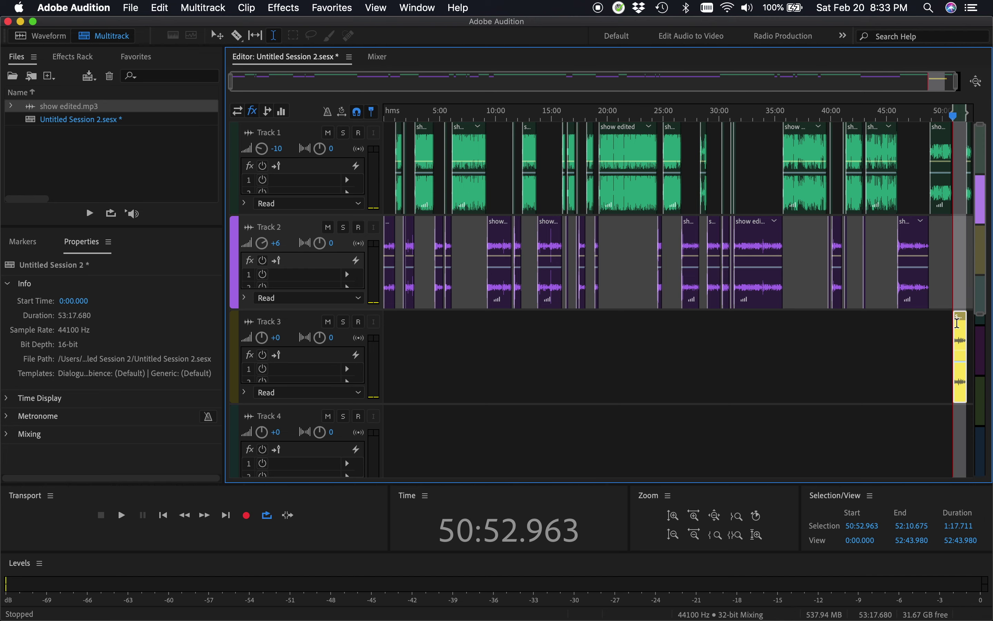
pyautogui.click(960, 329)
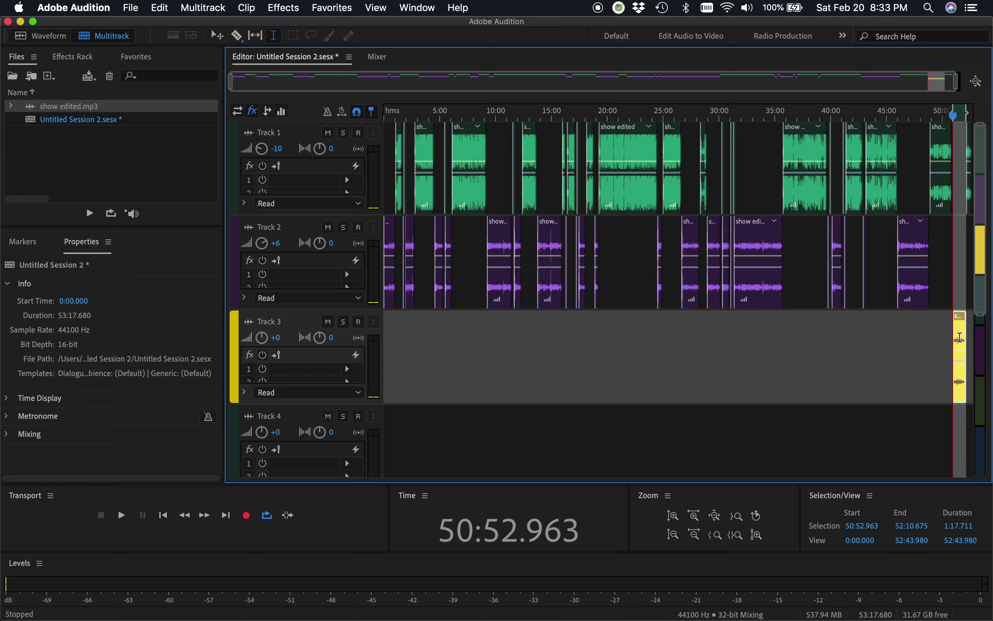
pyautogui.click(918, 344)
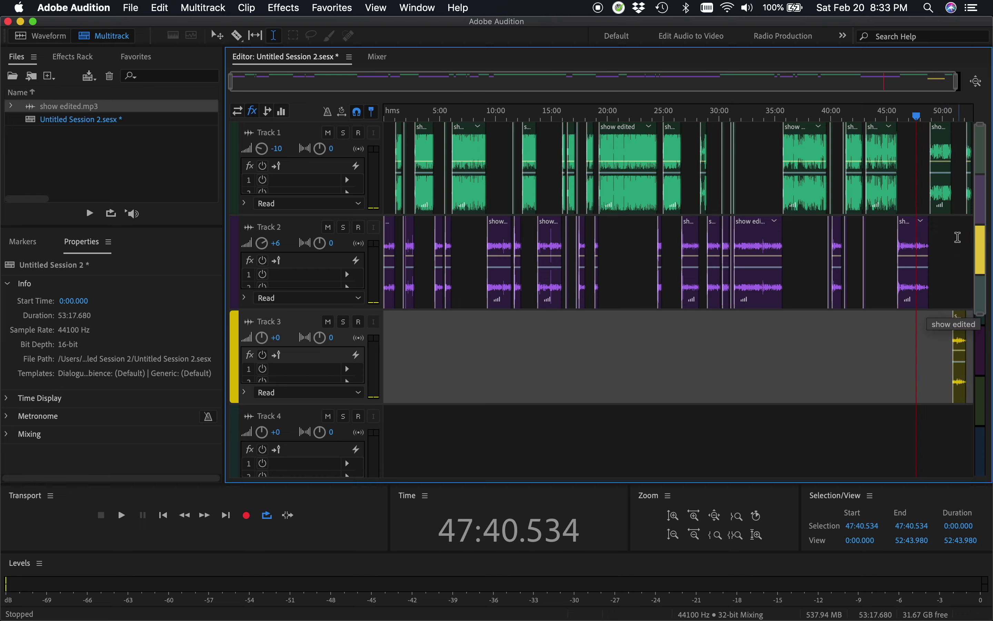
# Set the Track 3 volume to +3 dB
pyautogui.click(278, 338)
pyautogui.write('3')
pyautogui.press('Return')
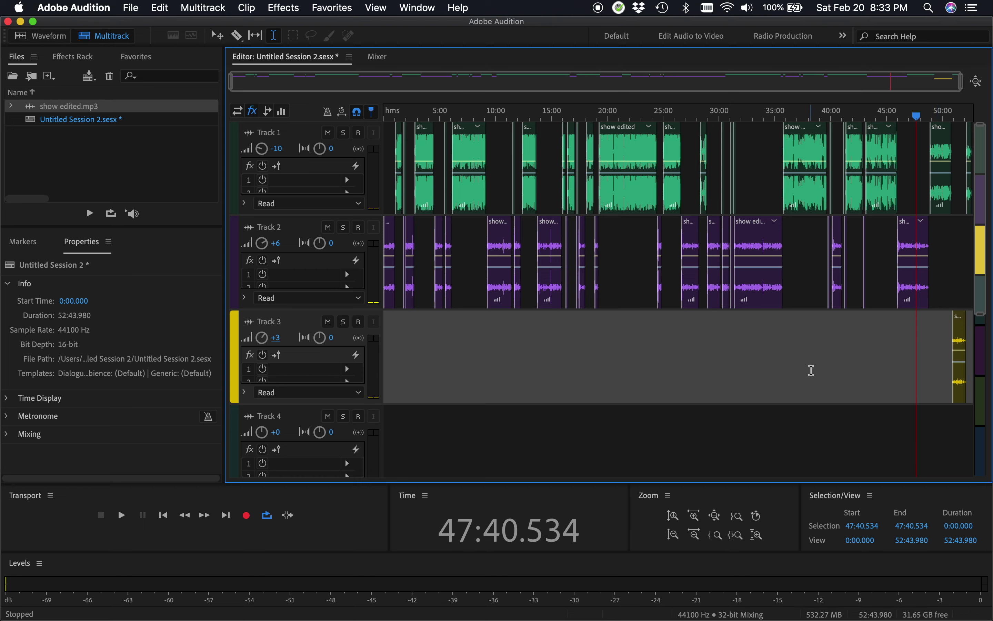
# Mix down the entire session to a new file
pyautogui.rightClick(476, 280)
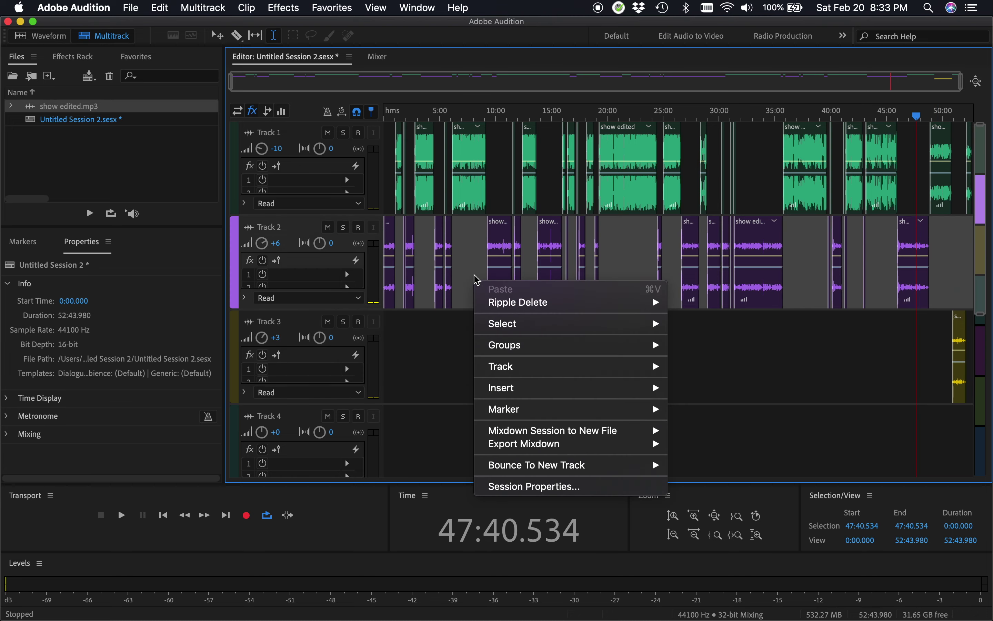
pyautogui.moveTo(596, 431)
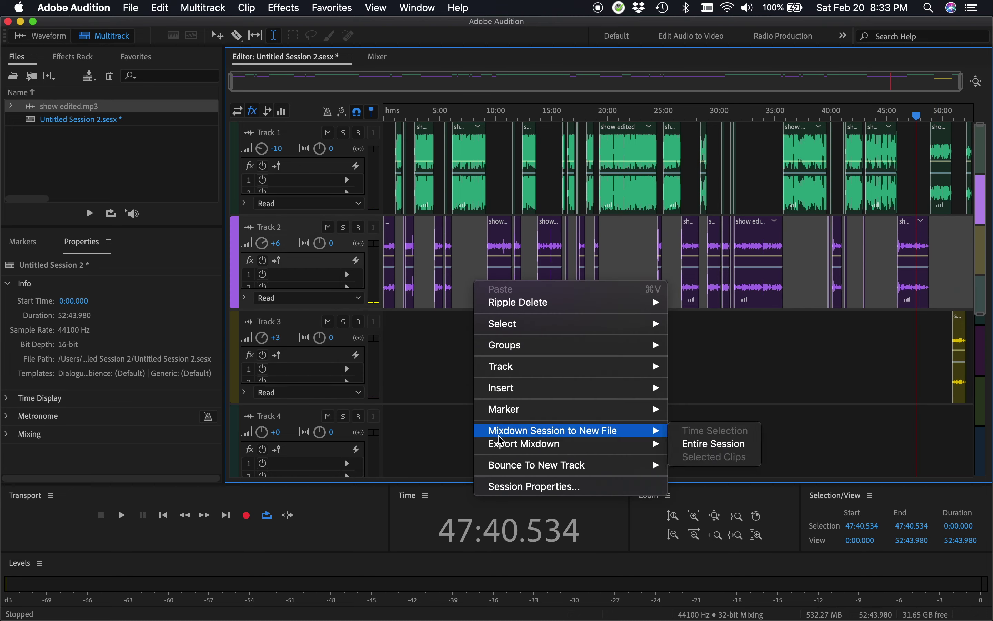
pyautogui.click(717, 445)
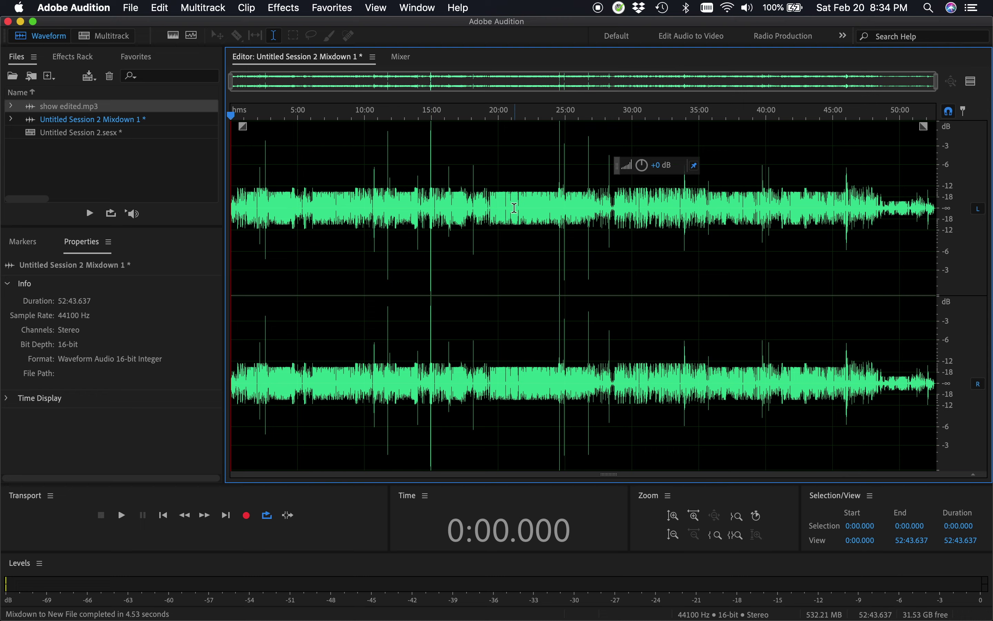
# Apply the Hard Limiter effect to the mixdown with -0.1 dB maximum amplitude and 15 dB input boost
pyautogui.click(286, 8)
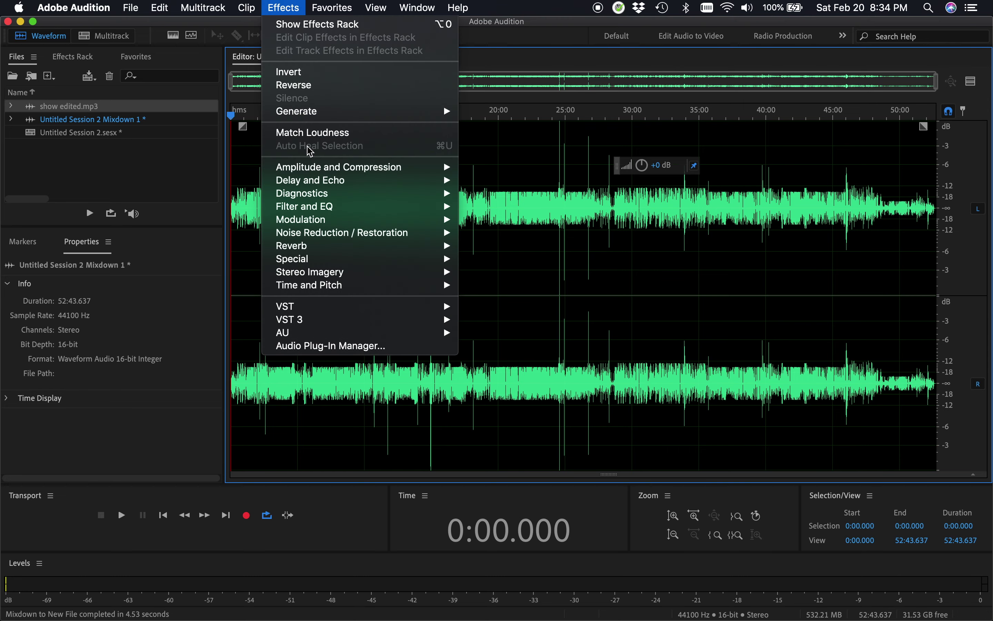
pyautogui.moveTo(315, 169)
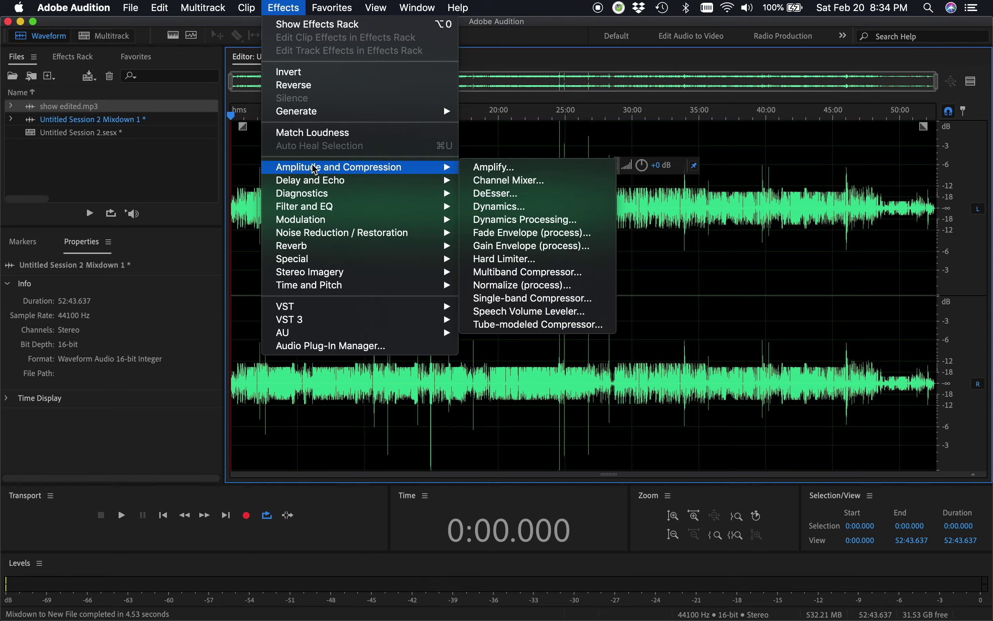
pyautogui.click(507, 259)
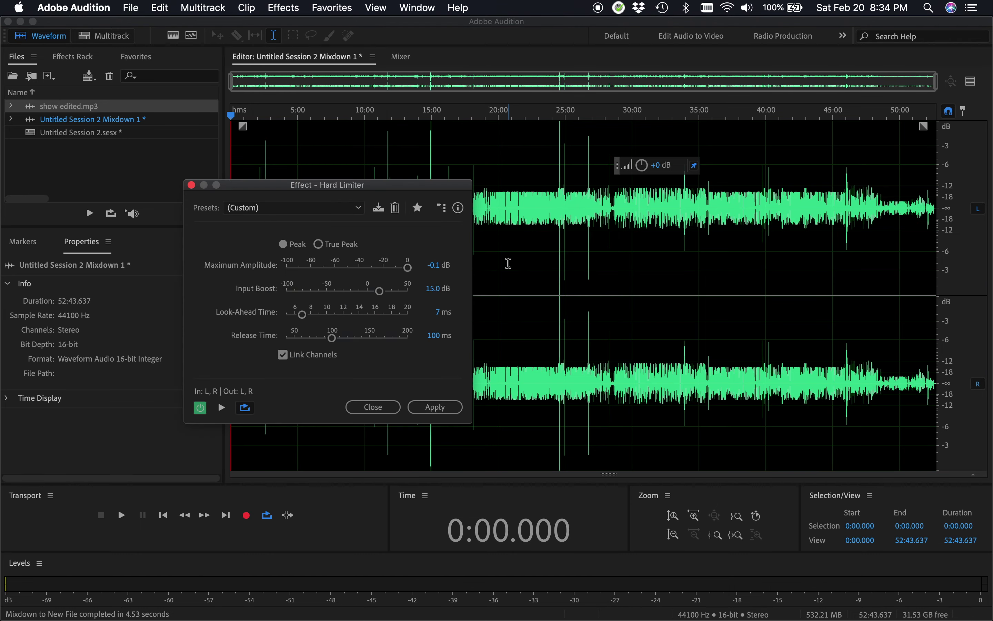
pyautogui.click(436, 408)
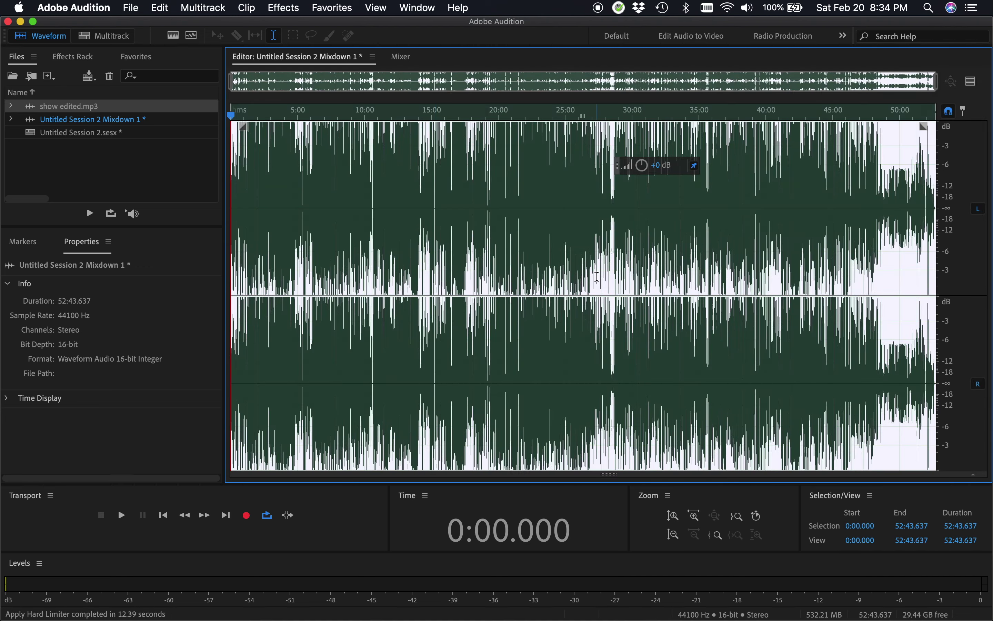
# Play the limited mixdown from about 22:41, 18:33 and 14:38 to compare the loudness
pyautogui.click(535, 175)
pyautogui.press('space')
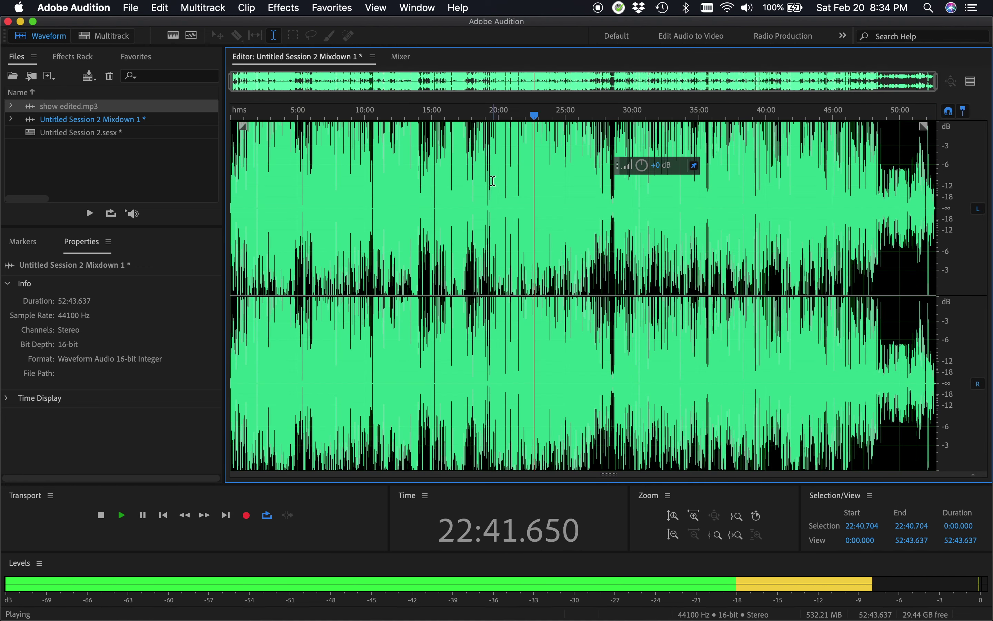
pyautogui.press('space')
pyautogui.click(480, 192)
pyautogui.press('space')
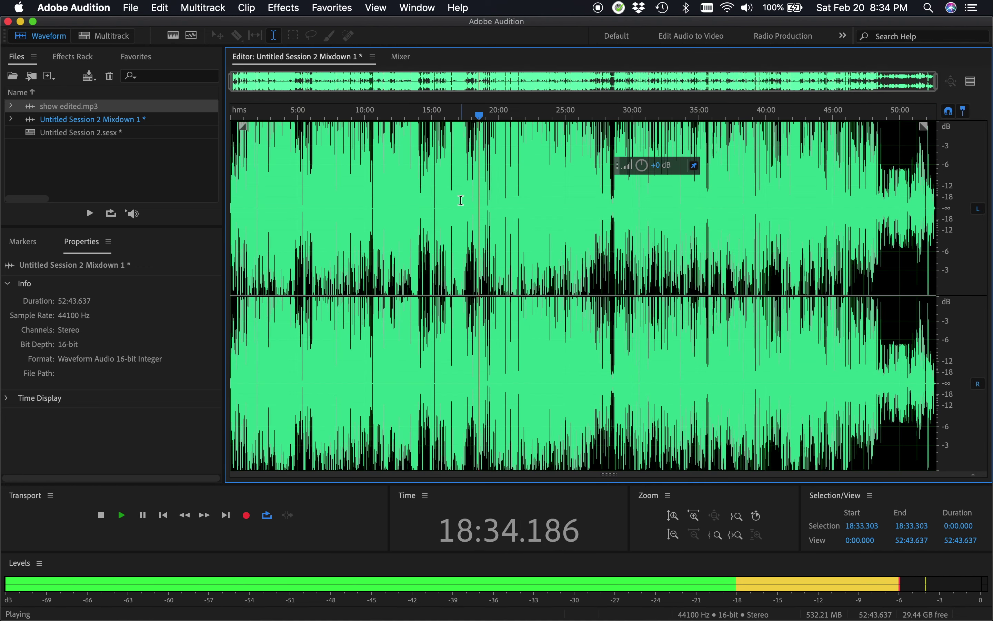
pyautogui.click(427, 195)
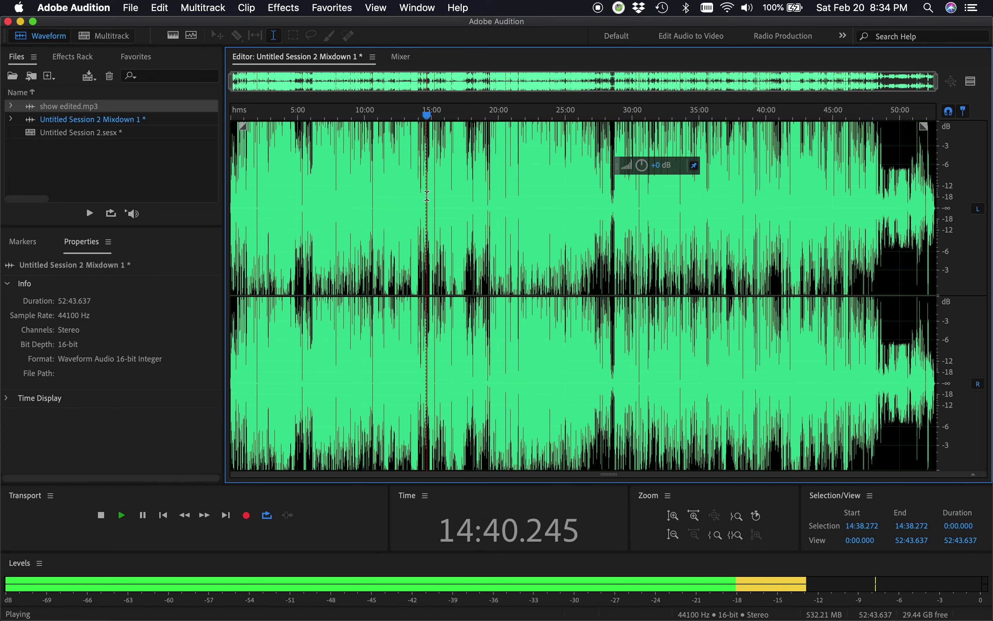
pyautogui.press('space')
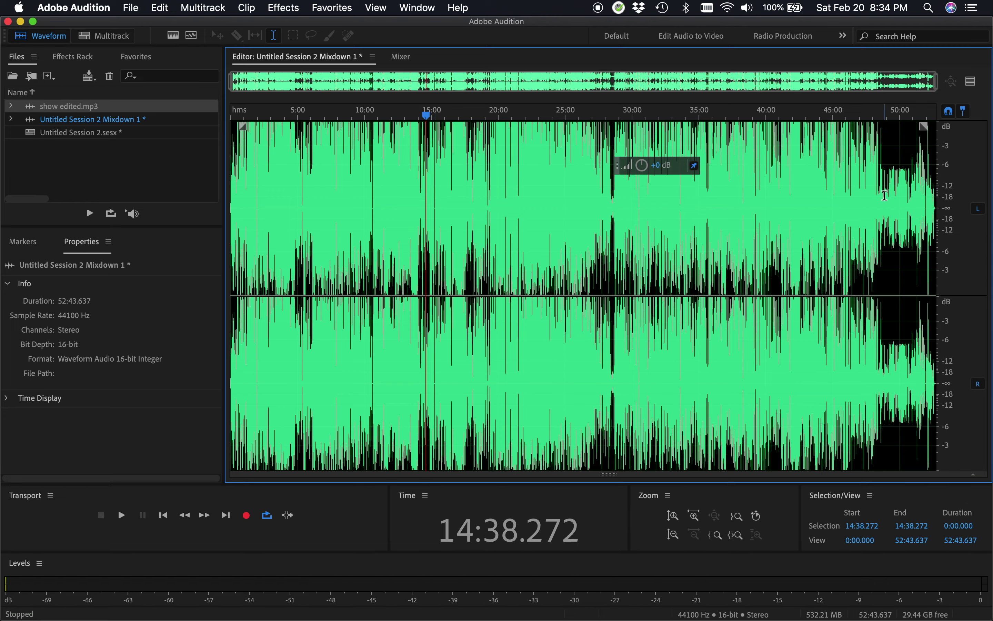
# Select the quiet stretch from about 48:49 to 50:49, raise its gain to match the rest, and play it
pyautogui.moveTo(885, 195); pyautogui.dragTo(911, 207)
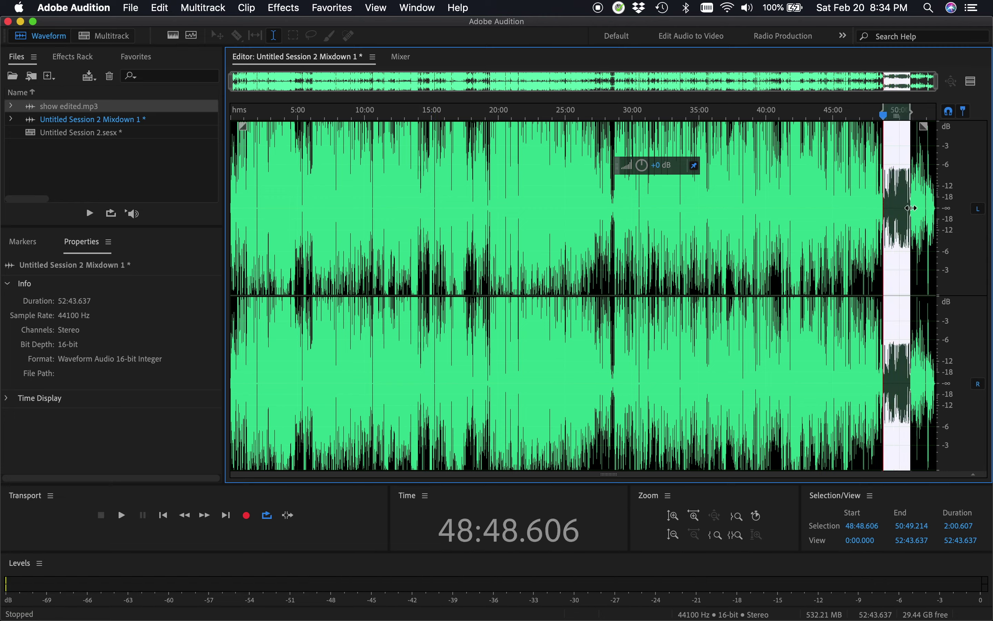
pyautogui.moveTo(643, 166); pyautogui.dragTo(628, 129)
pyautogui.press('space')
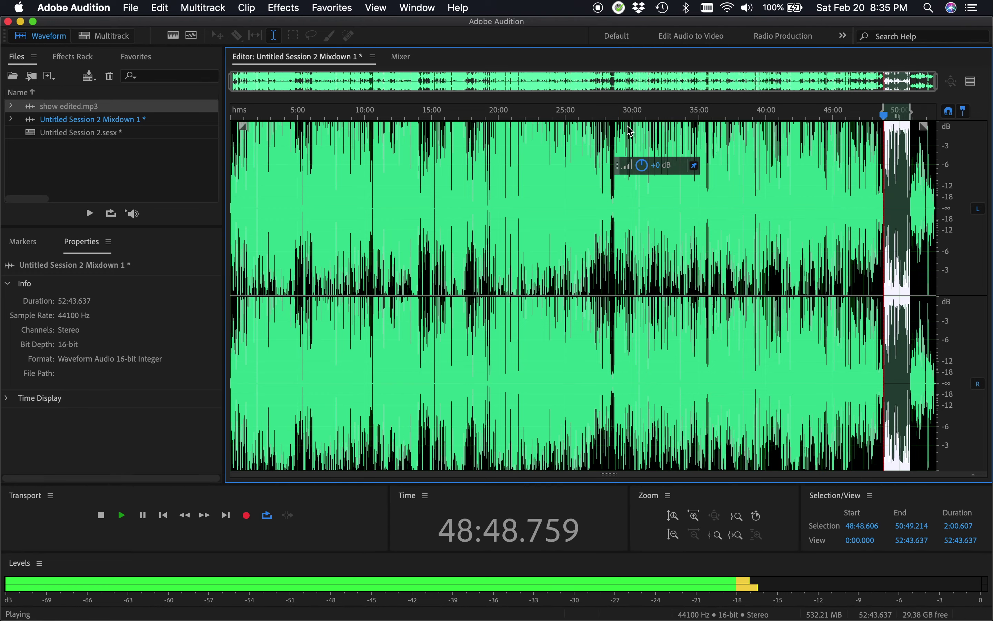
pyautogui.press('space')
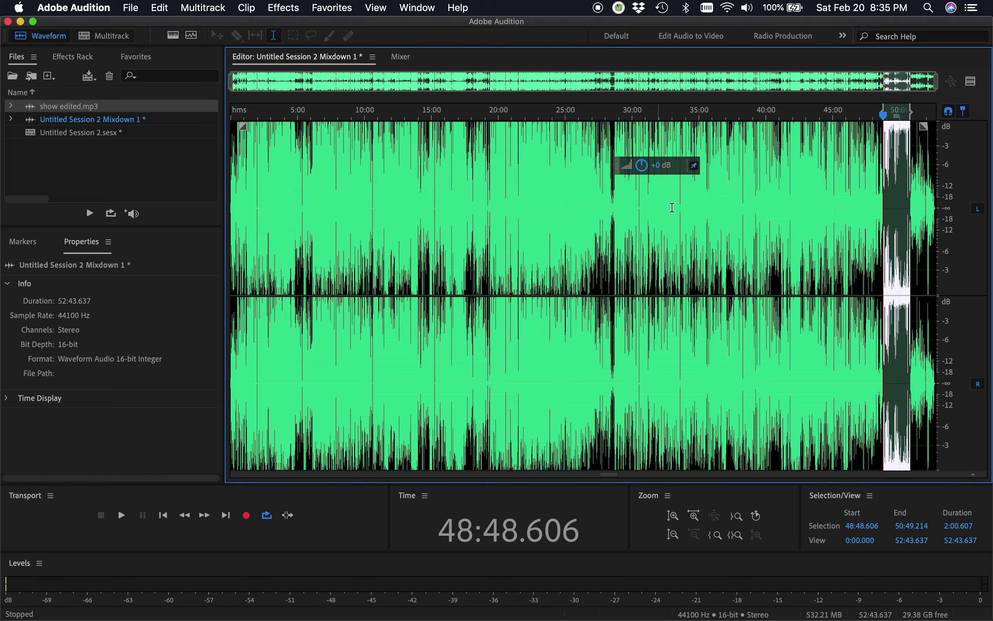
# Clear the selection and compare the multitrack session with the mixdown waveform
pyautogui.click(686, 209)
pyautogui.click(103, 36)
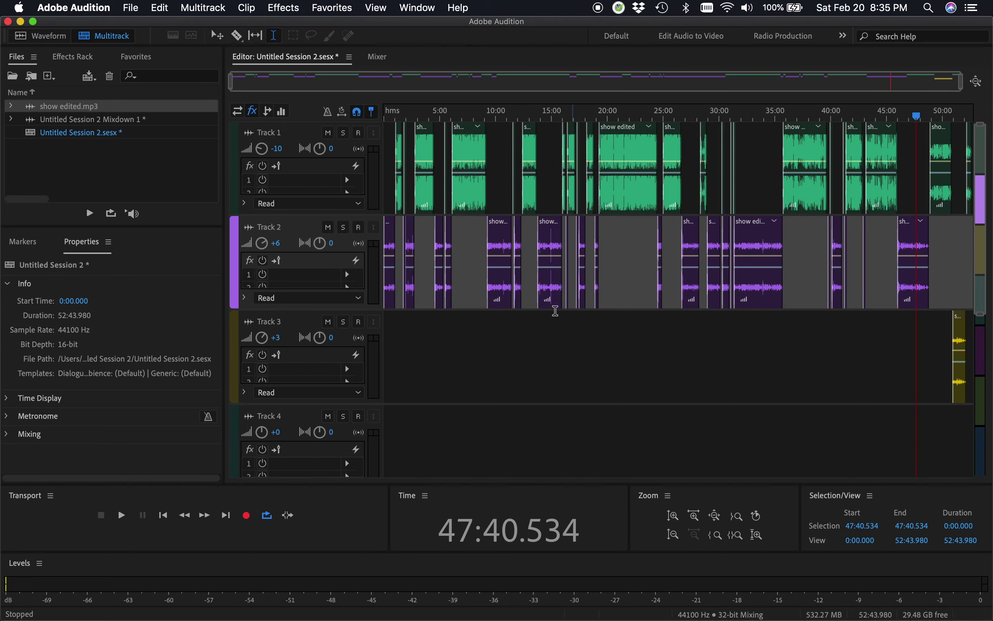
pyautogui.click(25, 38)
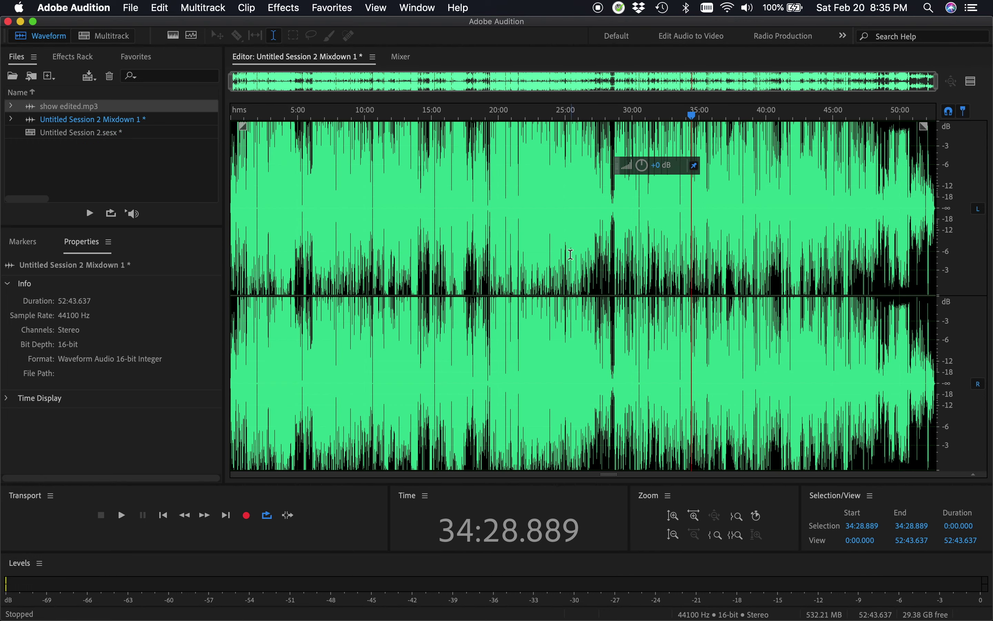